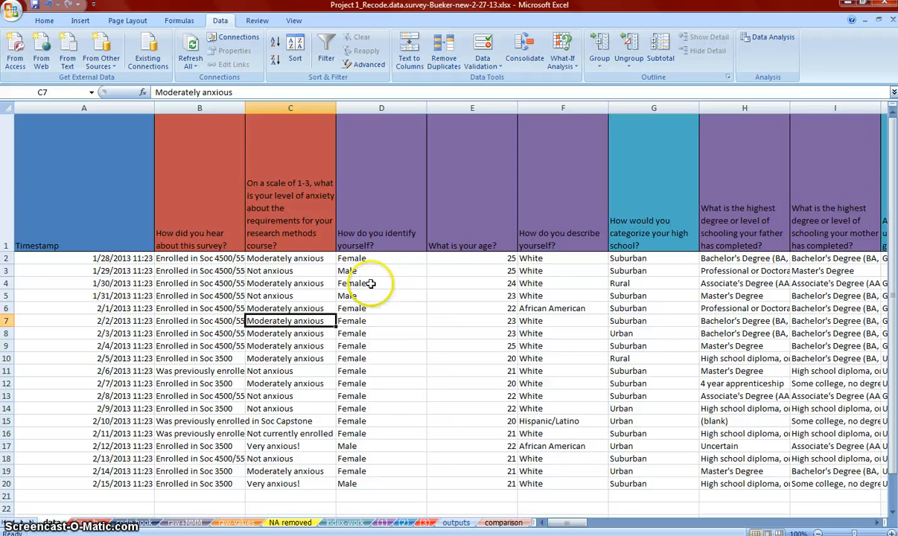
Turn on filtering, show only Female responses in the "How do you identify yourself?" column, and select them to get their count
{"action": "left_click", "coordinate": [309, 347]}
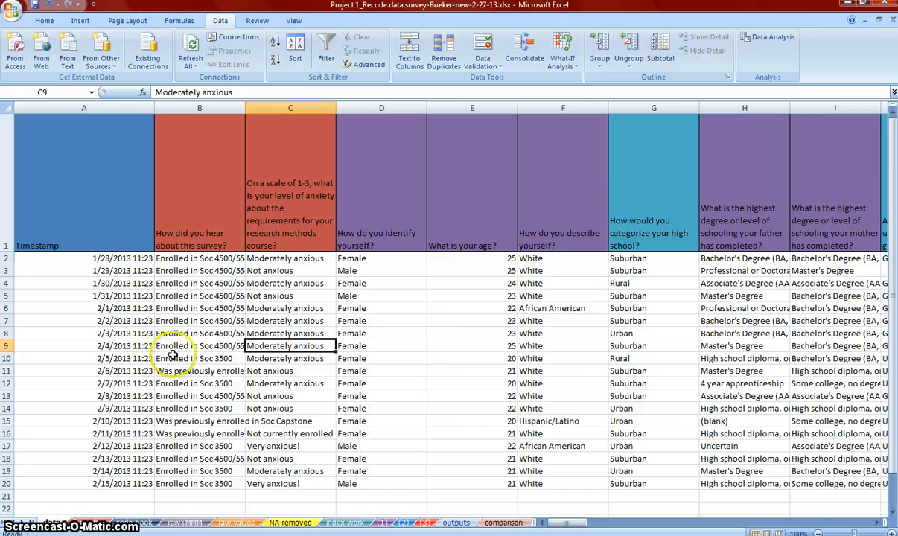
{"action": "left_click", "coordinate": [706, 332]}
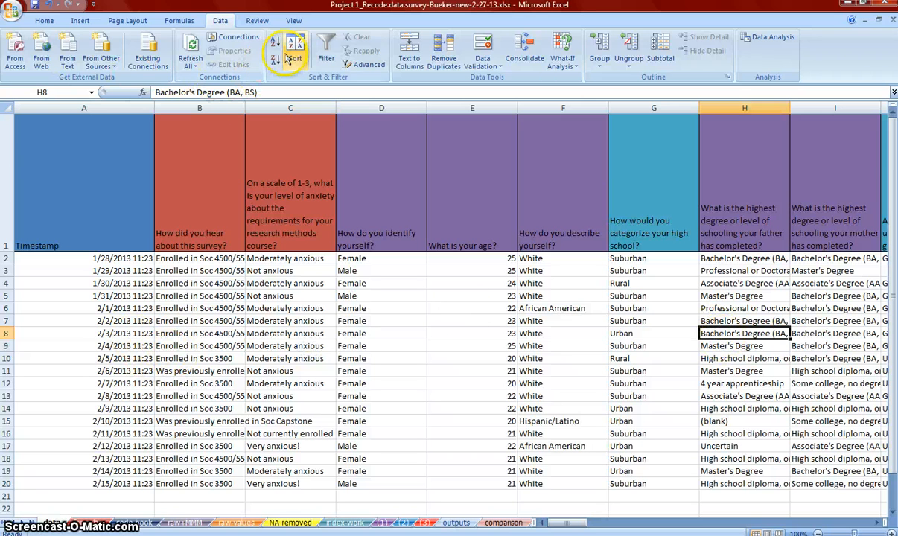
{"action": "left_click", "coordinate": [325, 64]}
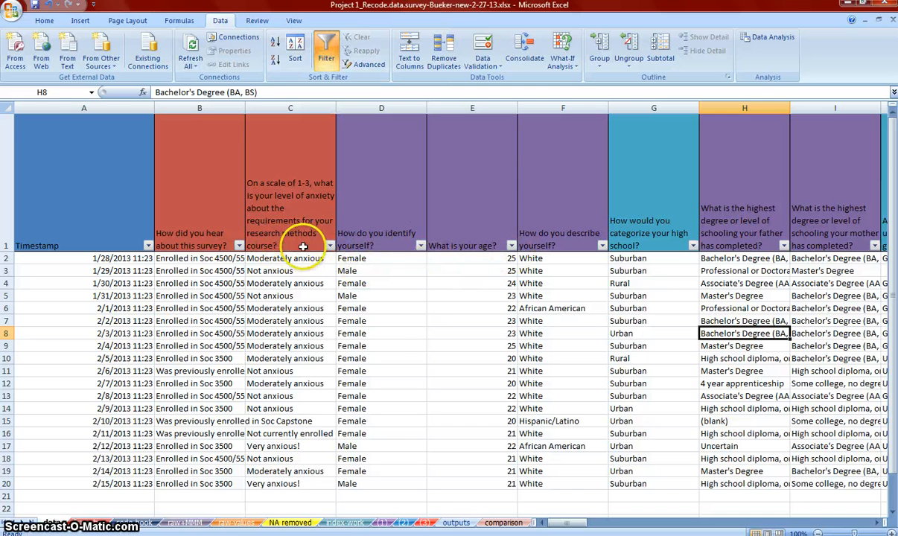
{"action": "left_click", "coordinate": [419, 246]}
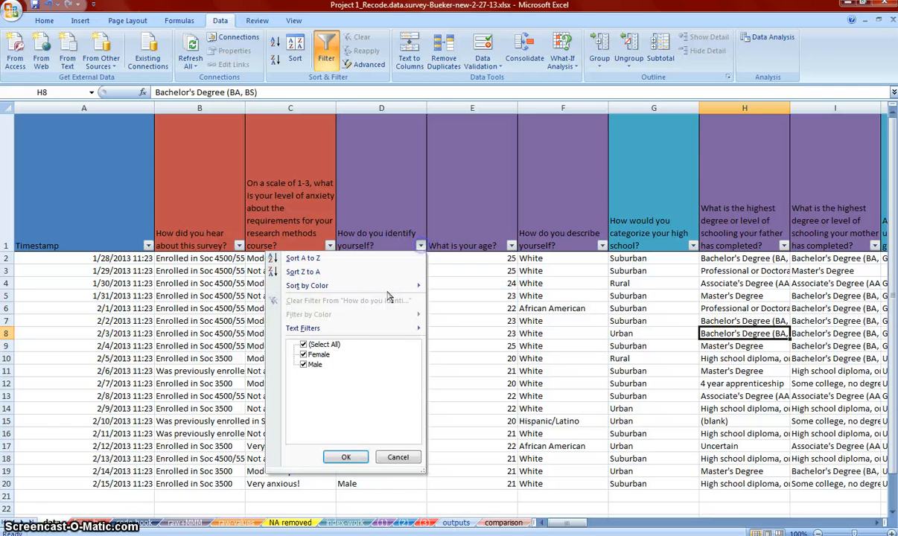
{"action": "left_click", "coordinate": [337, 345]}
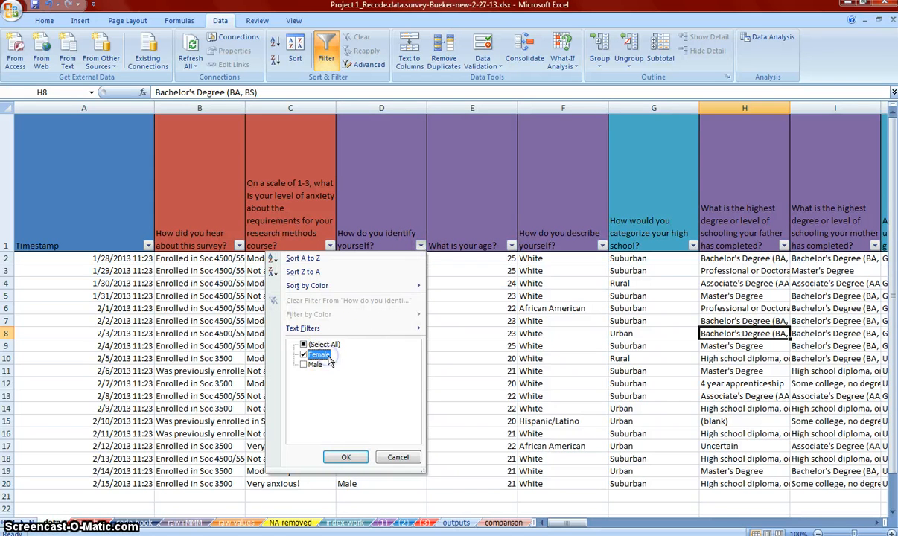
{"action": "left_click", "coordinate": [349, 457]}
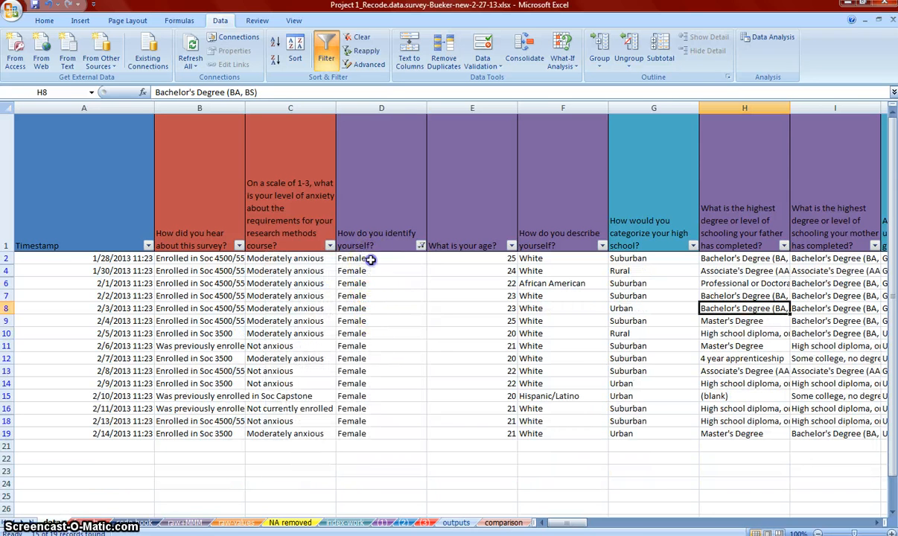
{"action": "left_click_drag", "start_coordinate": [370, 259], "coordinate": [394, 435]}
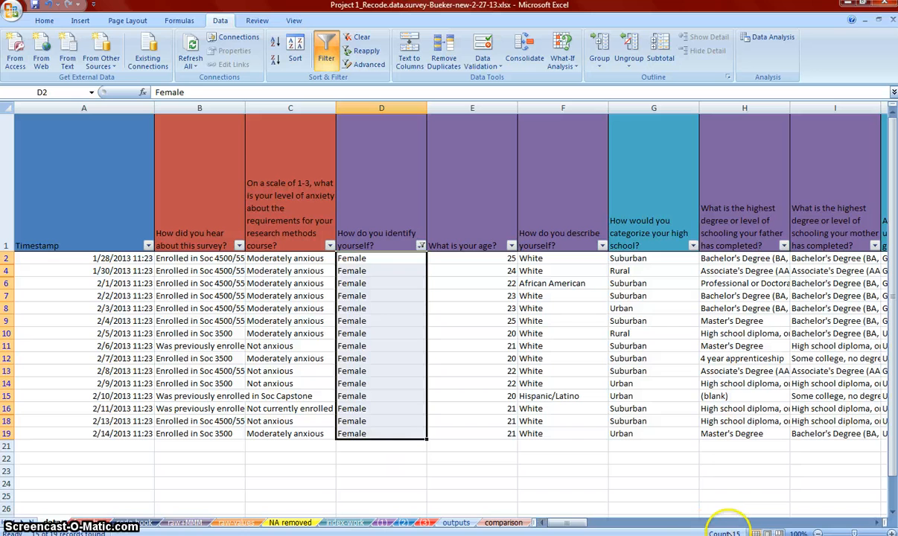
Restore all responses in the "How do you identify yourself?" filter
{"action": "left_click", "coordinate": [418, 245]}
{"action": "left_click", "coordinate": [304, 344]}
{"action": "left_click", "coordinate": [353, 457]}
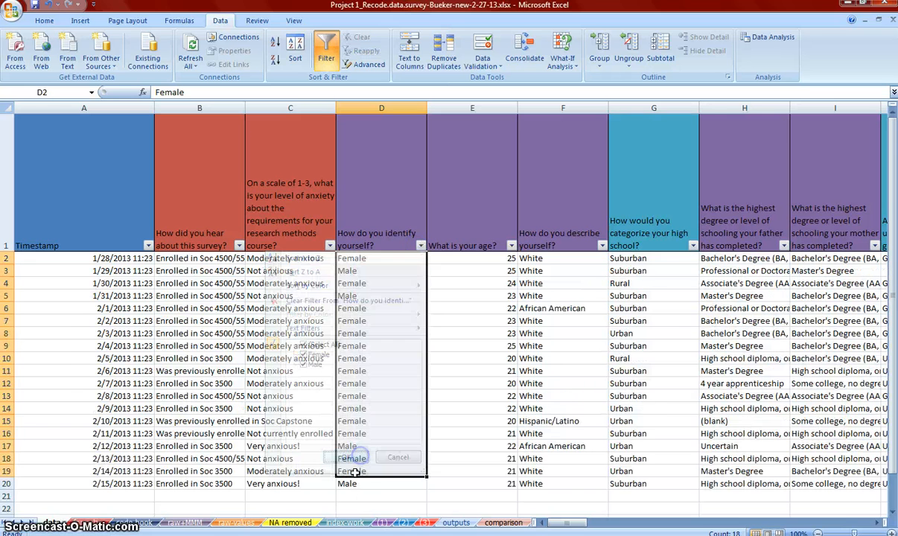
Enter the label "Number" in cell C23 below the survey data
{"action": "scroll", "coordinate": [320, 469], "scroll_direction": "down", "scroll_amount": 1}
{"action": "left_click", "coordinate": [277, 383]}
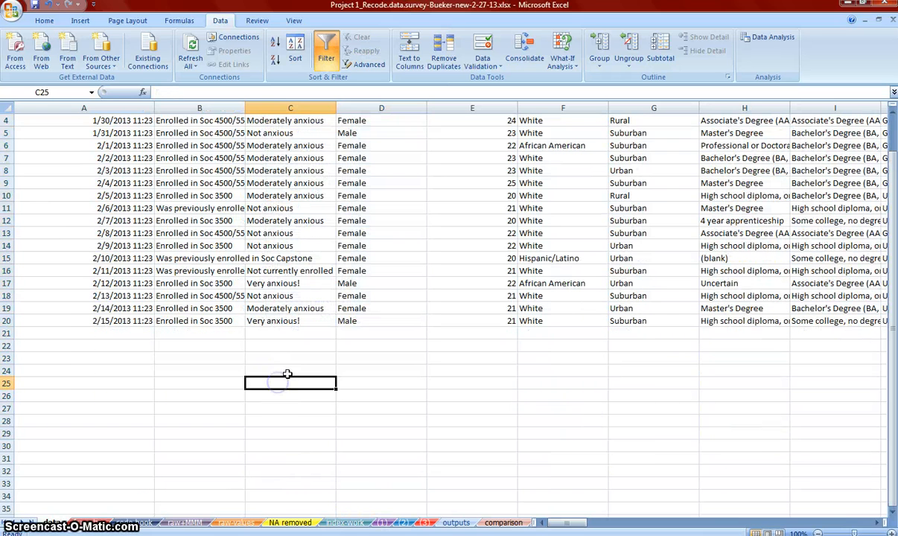
{"action": "left_click", "coordinate": [289, 359]}
{"action": "type", "text": "MNum"}
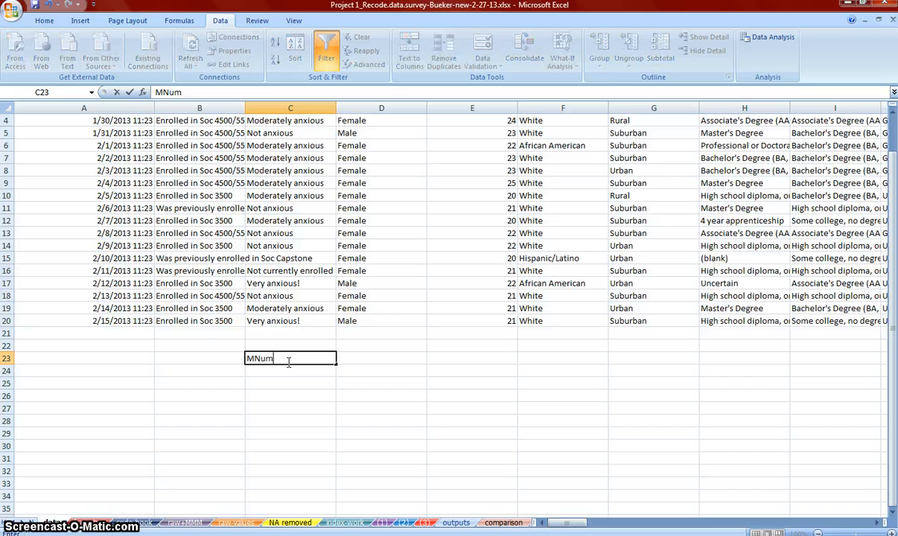
{"action": "key", "text": "BackSpace"}
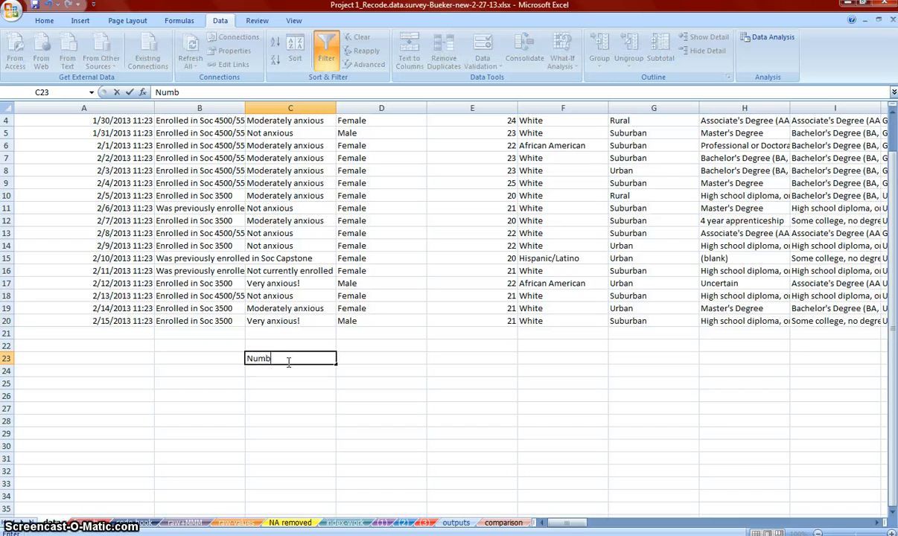
{"action": "left_click", "coordinate": [411, 369]}
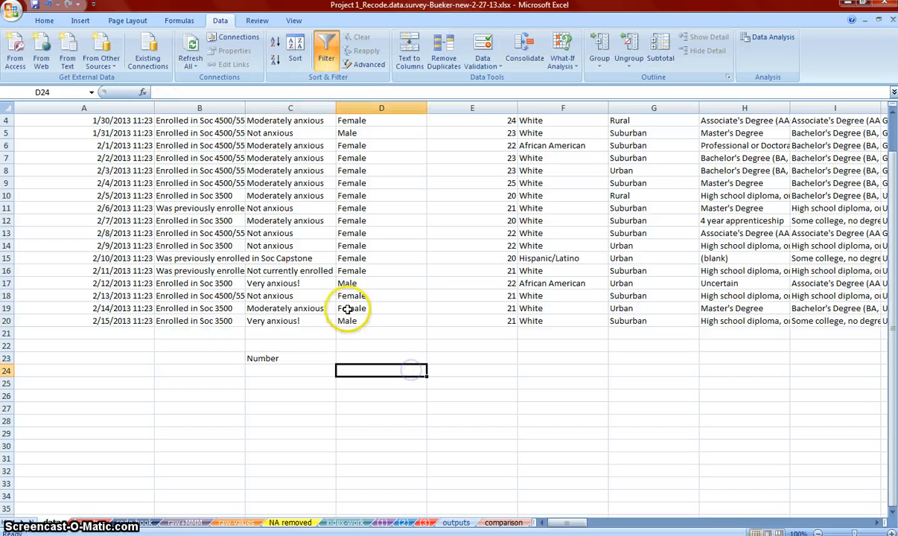
Select all responses from D2 to D20 to count them, and enter 19 in cell C24
{"action": "left_click_drag", "start_coordinate": [346, 322], "coordinate": [366, 262]}
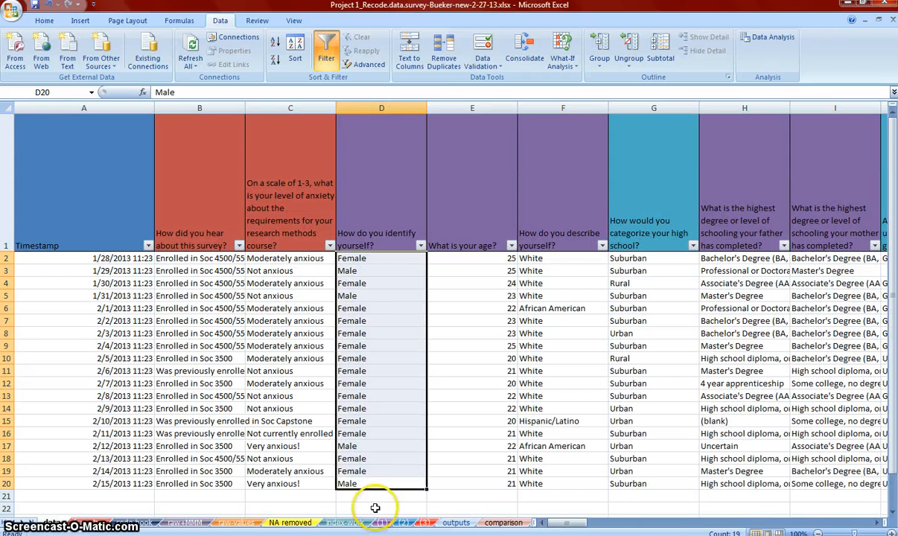
{"action": "left_click", "coordinate": [402, 494]}
{"action": "scroll", "coordinate": [361, 468], "scroll_direction": "down", "scroll_amount": 2}
{"action": "left_click", "coordinate": [271, 339]}
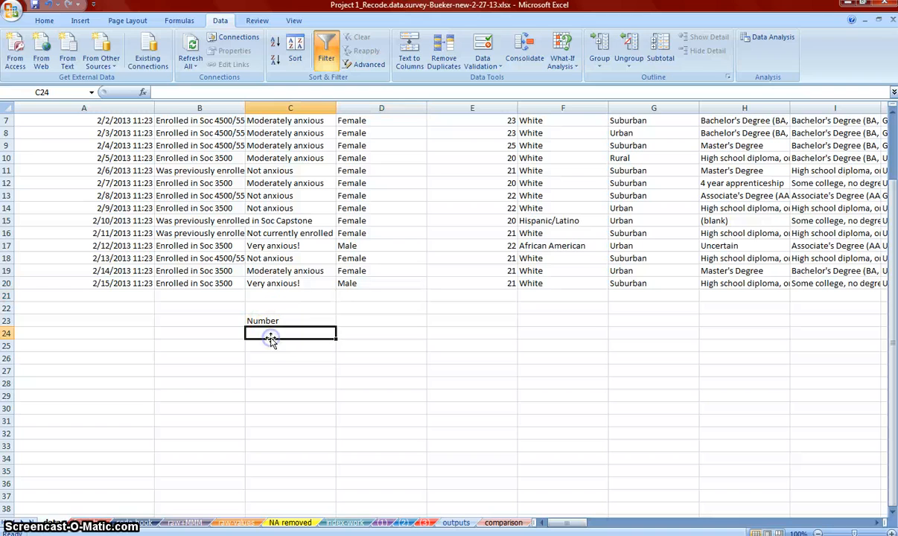
{"action": "type", "text": "19"}
{"action": "key", "text": "Up"}
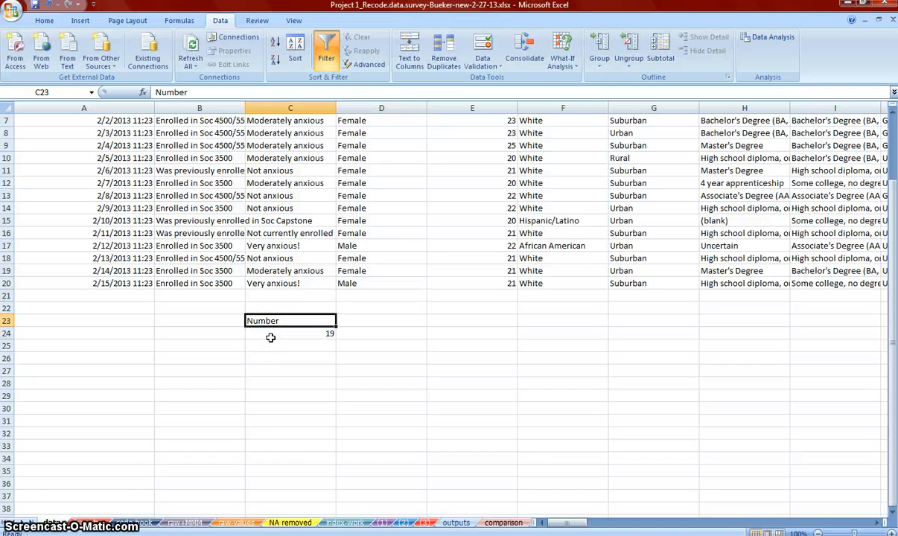
Change the label in C23 to "total" and enter "female-15" in D23
{"action": "type", "text": "total"}
{"action": "key", "text": "Tab"}
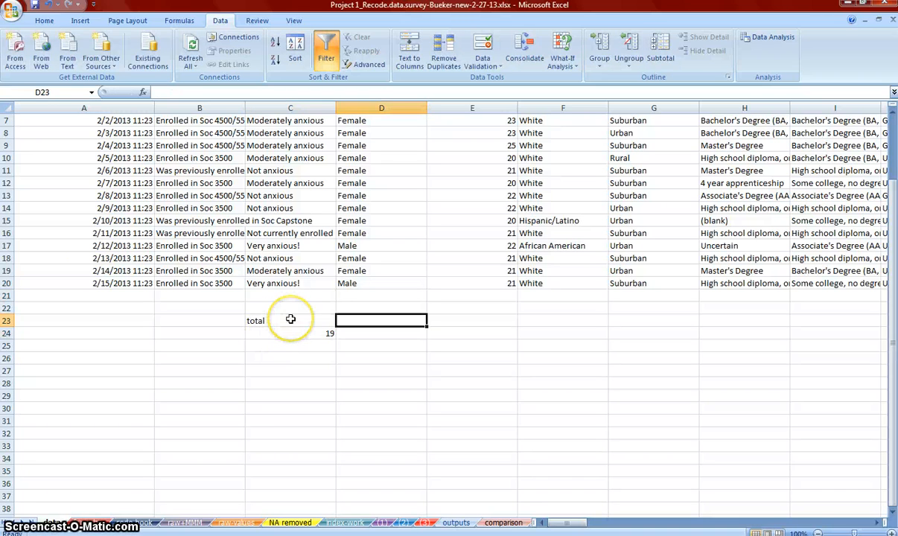
{"action": "type", "text": "fm"}
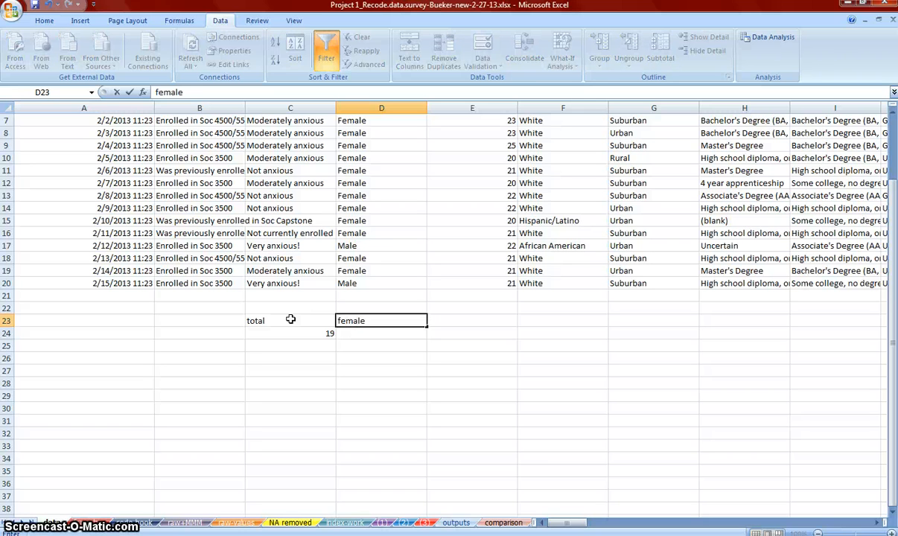
{"action": "key", "text": "Return"}
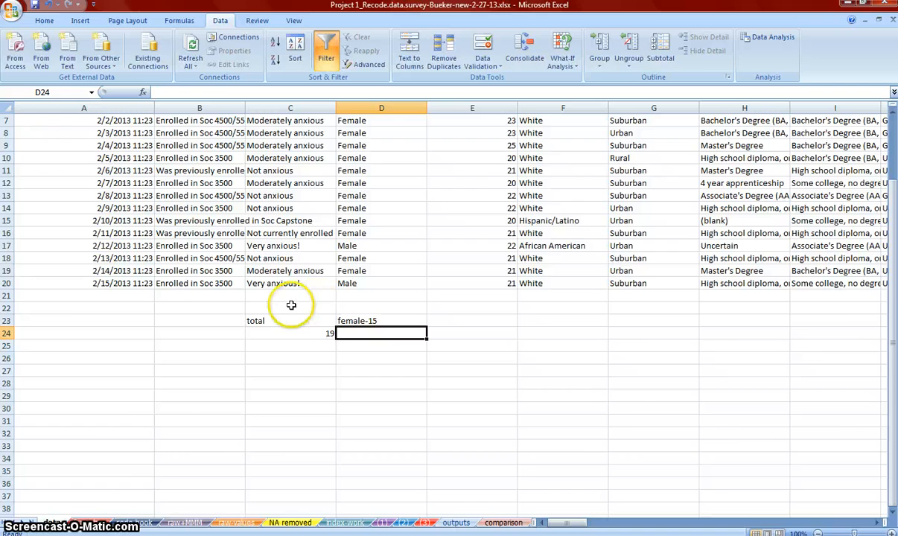
Filter the "How do you identify yourself?" column to Male only and select the matching responses to count them
{"action": "scroll", "coordinate": [292, 340], "scroll_direction": "up", "scroll_amount": 2}
{"action": "left_click", "coordinate": [256, 342]}
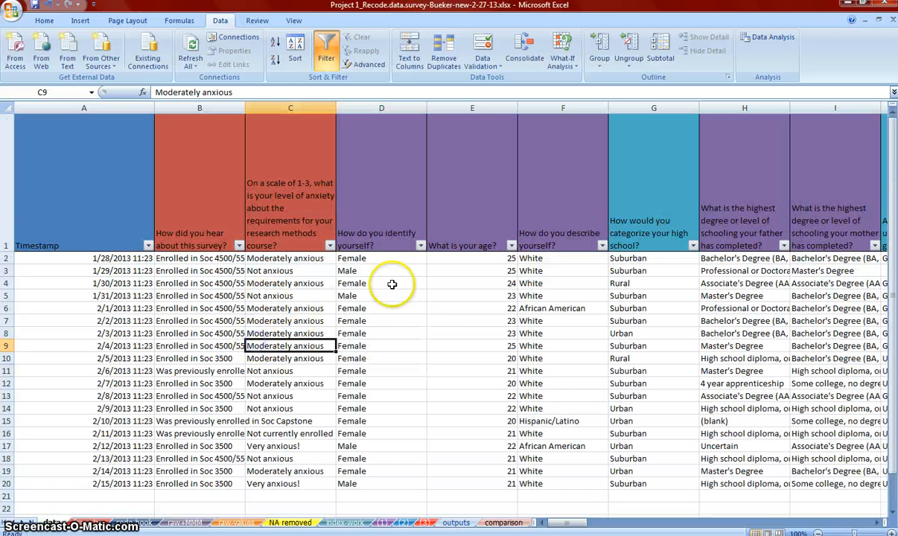
{"action": "left_click", "coordinate": [421, 245]}
{"action": "left_click", "coordinate": [325, 345]}
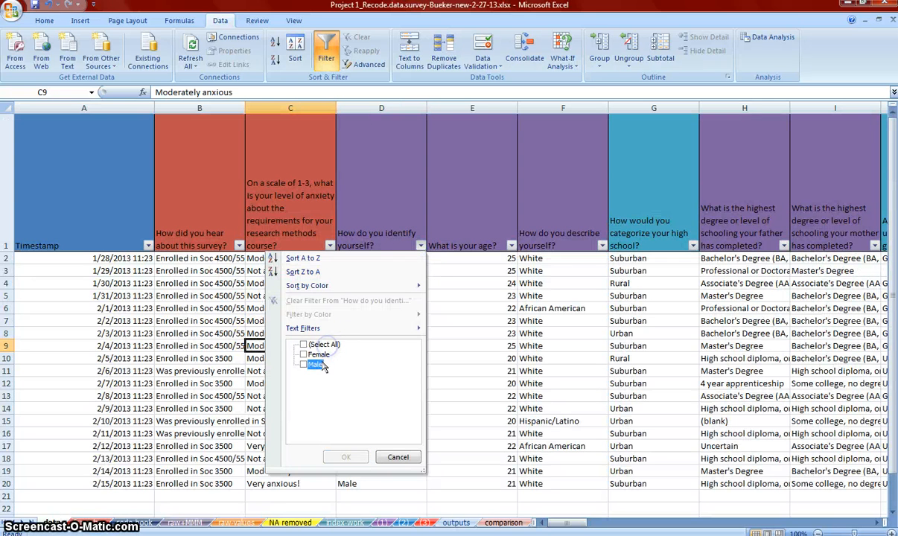
{"action": "left_click", "coordinate": [345, 456]}
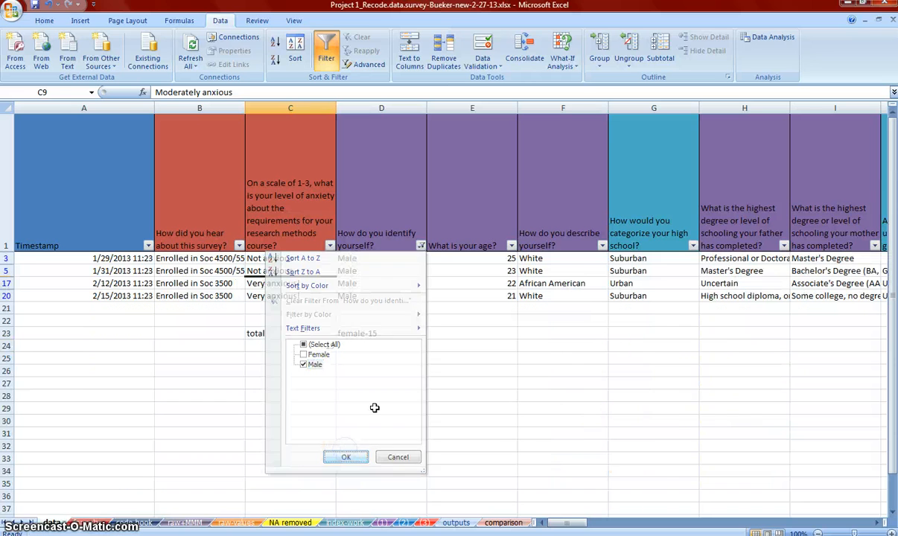
{"action": "left_click", "coordinate": [347, 282]}
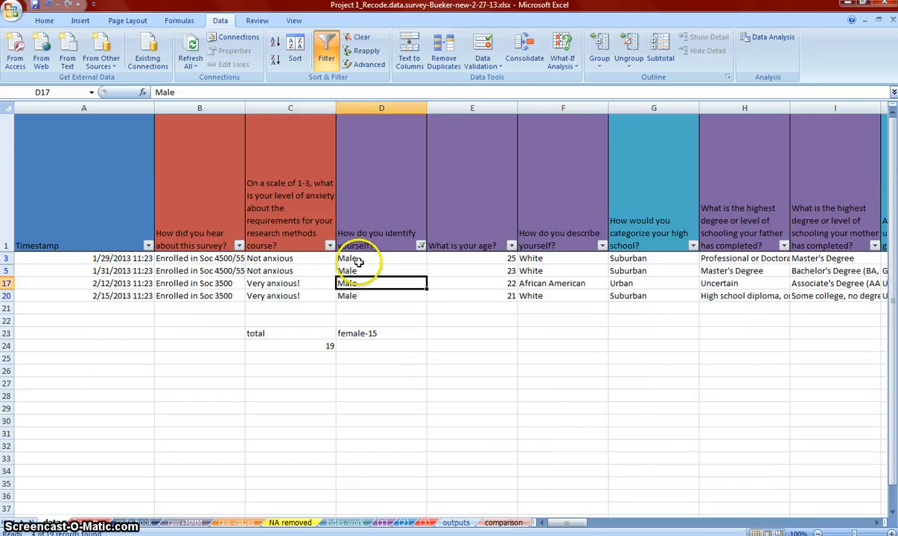
{"action": "left_click_drag", "start_coordinate": [358, 261], "coordinate": [351, 292]}
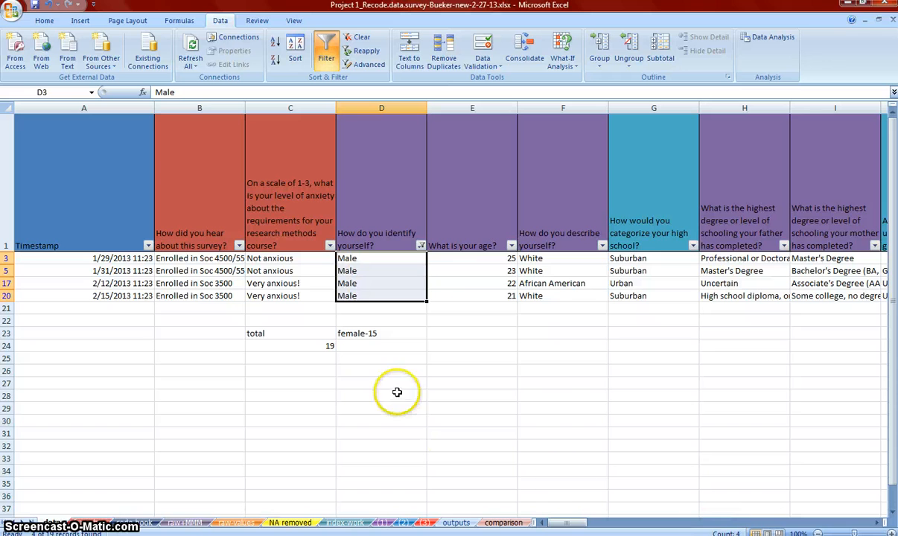
Enter "male-4" in cell D24, under the female tally
{"action": "left_click", "coordinate": [379, 346]}
{"action": "type", "text": "male-4"}
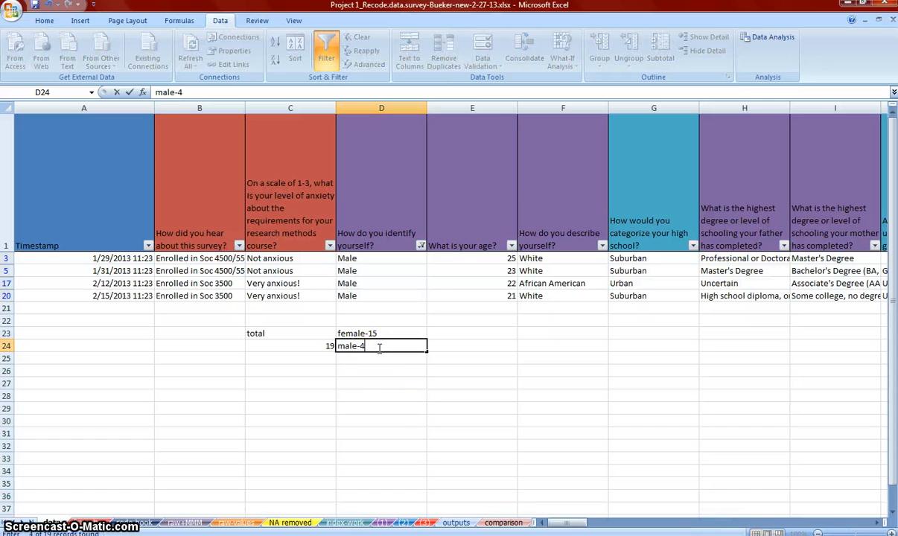
{"action": "key", "text": "Return"}
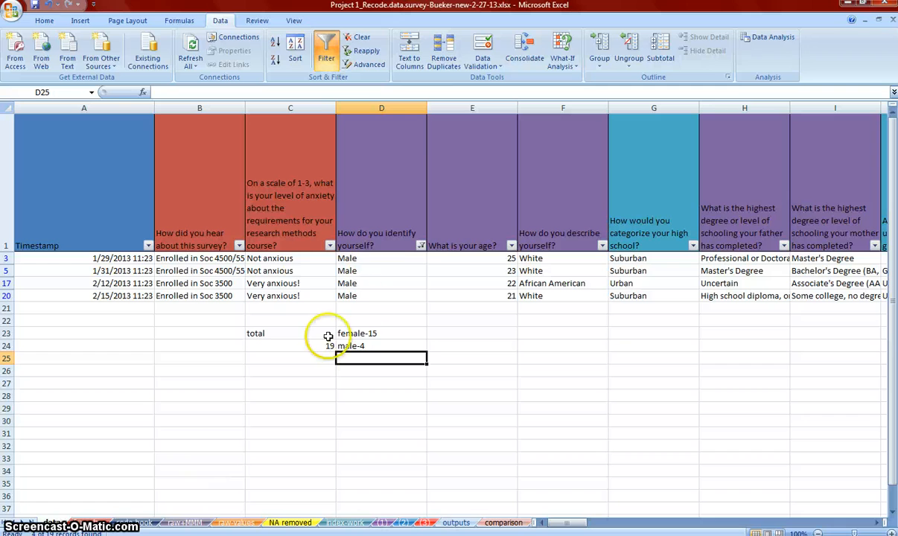
Show all responses in the "How do you identify yourself?" column again and turn off filtering for the sheet
{"action": "left_click", "coordinate": [421, 245]}
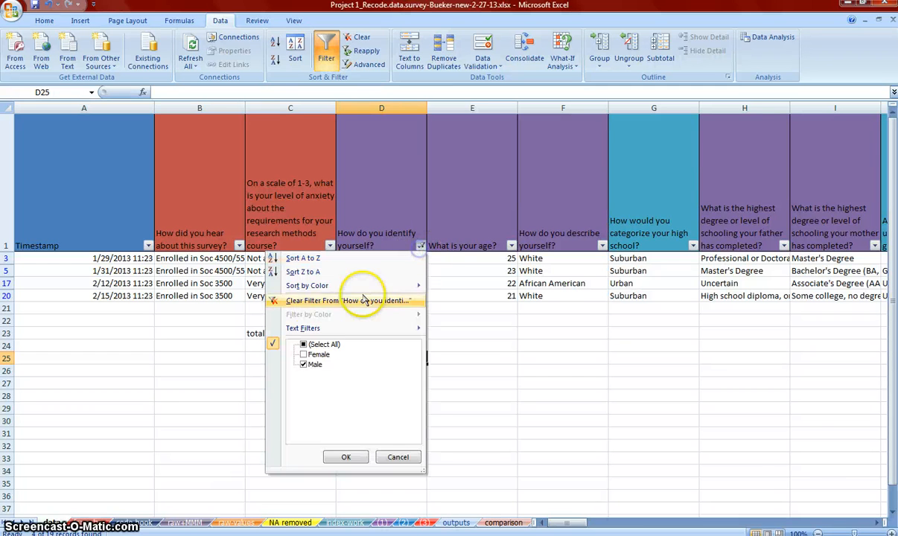
{"action": "left_click", "coordinate": [303, 344]}
{"action": "left_click", "coordinate": [345, 457]}
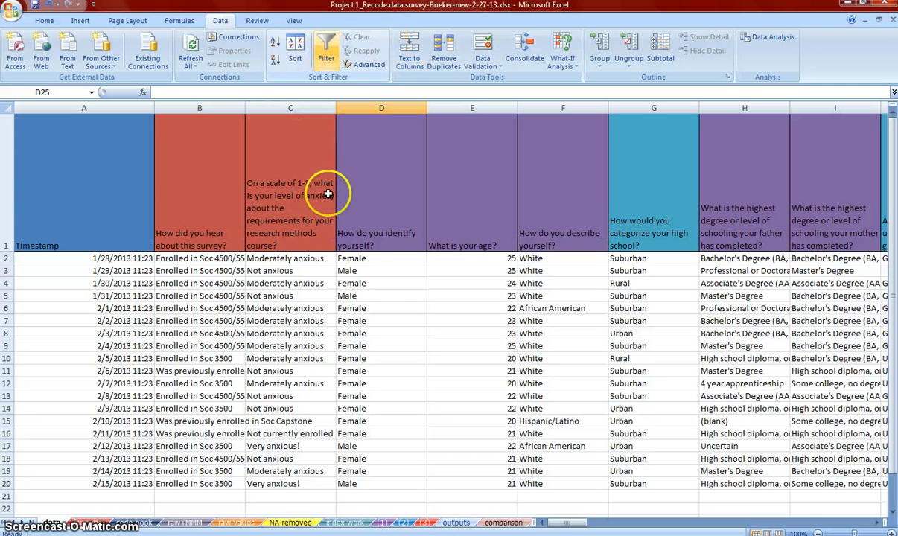
{"action": "left_click", "coordinate": [323, 328]}
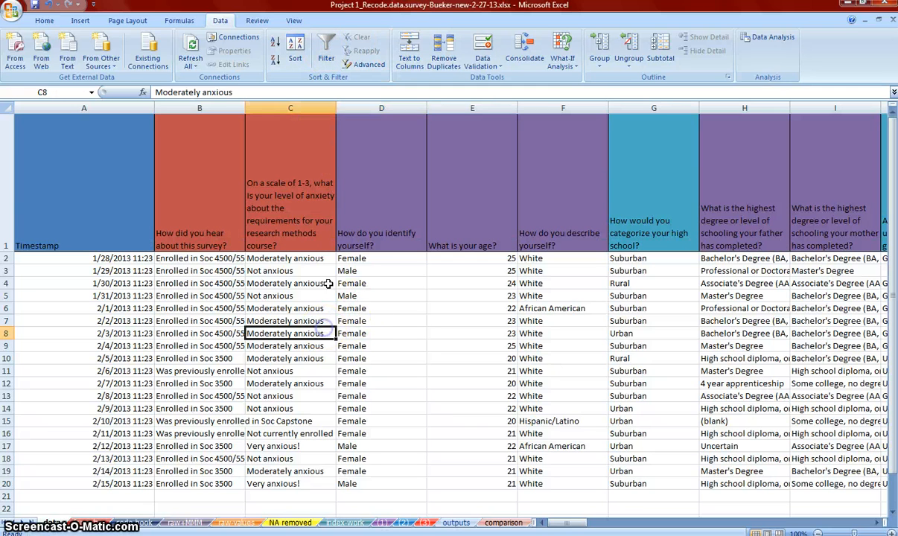
Sort the survey rows A to Z by "How do you identify yourself?" and select the column's responses to count them
{"action": "left_click", "coordinate": [347, 249]}
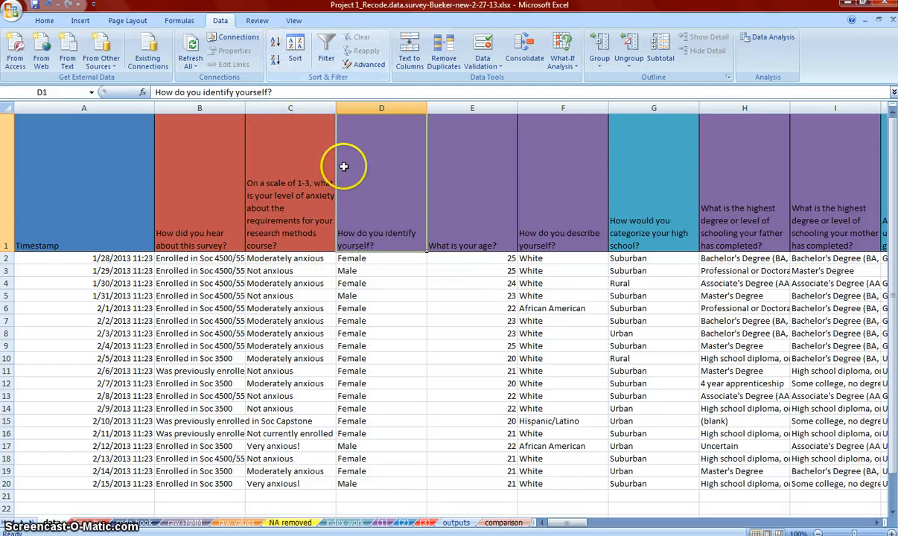
{"action": "left_click", "coordinate": [274, 42]}
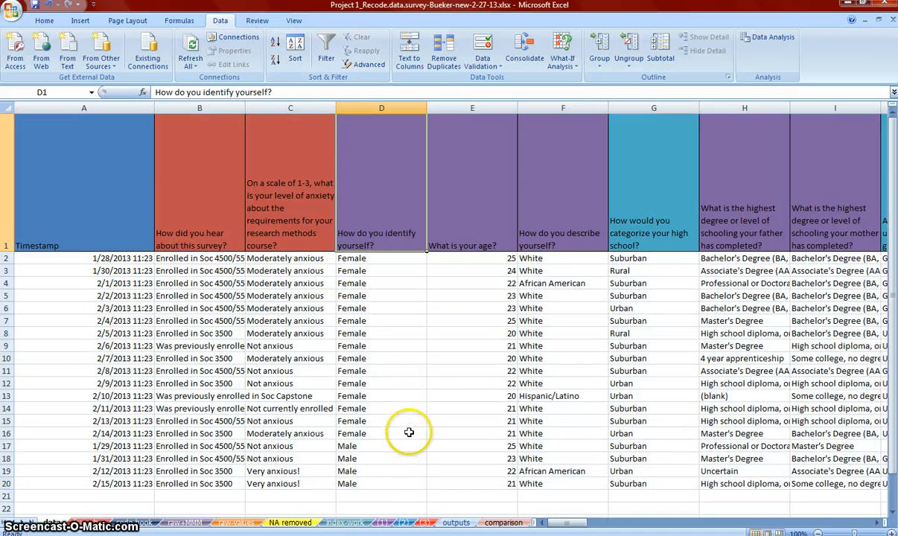
{"action": "mouse_move", "coordinate": [380, 260]}
{"action": "left_mouse_down"}
{"action": "mouse_move", "coordinate": [367, 367]}
{"action": "mouse_move", "coordinate": [370, 437]}
{"action": "mouse_move", "coordinate": [368, 427]}
{"action": "mouse_move", "coordinate": [350, 475]}
{"action": "mouse_move", "coordinate": [359, 483]}
{"action": "mouse_move", "coordinate": [383, 262]}
{"action": "left_mouse_up"}
{"action": "left_click", "coordinate": [390, 472]}
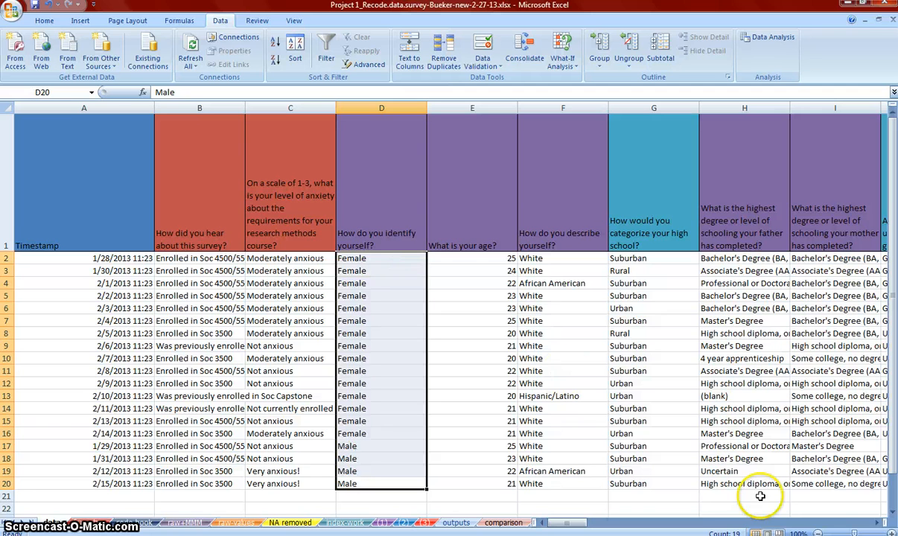
{"action": "left_click", "coordinate": [532, 357]}
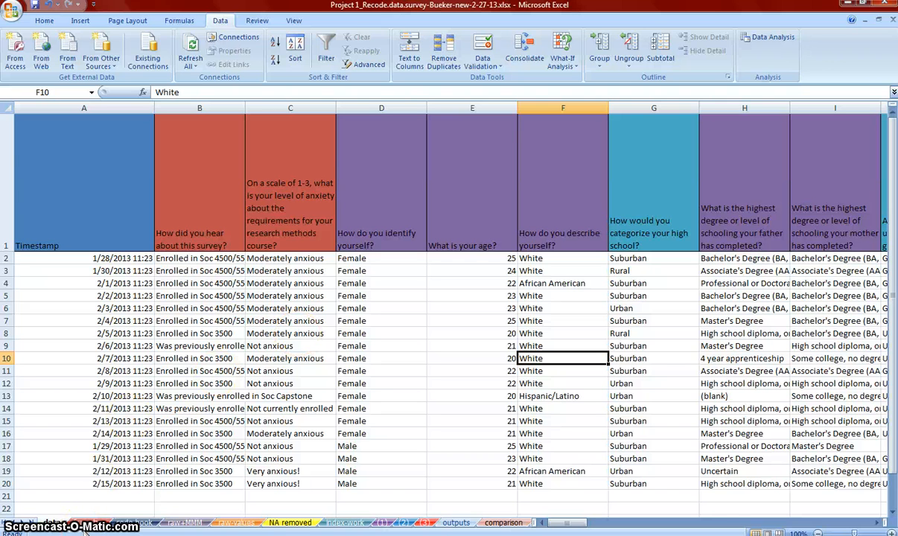
Compare the numeric gender codes on the raw-values sheet with the sheet holding the IF recode formulas
{"action": "left_click", "coordinate": [233, 523]}
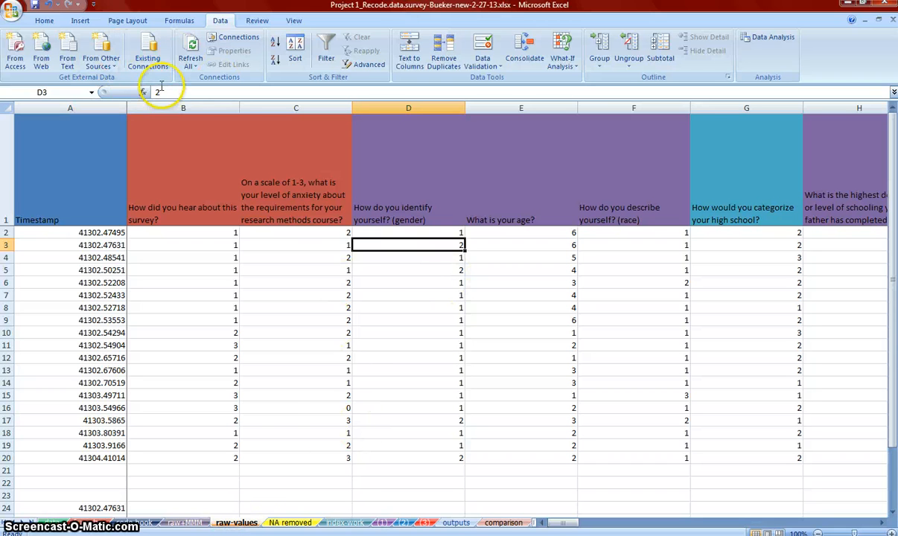
{"action": "left_click", "coordinate": [52, 522]}
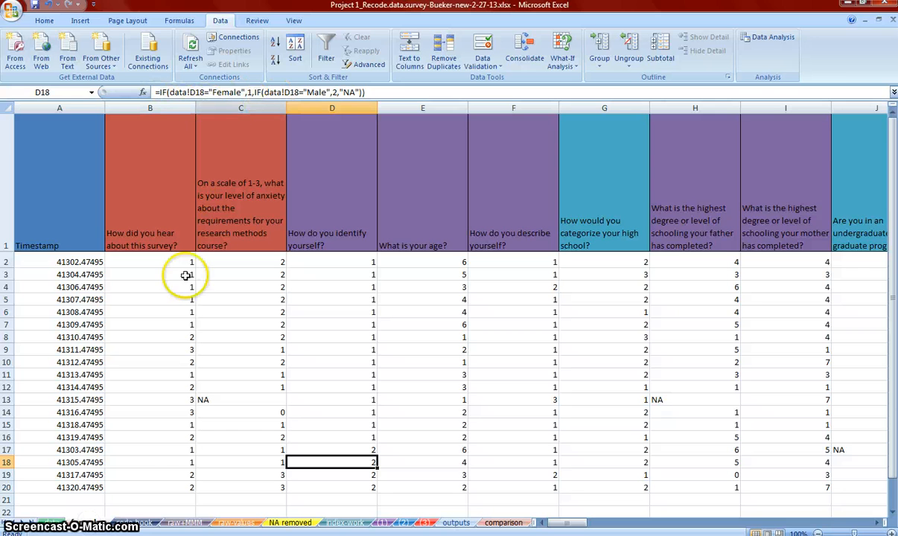
{"action": "left_click", "coordinate": [233, 523]}
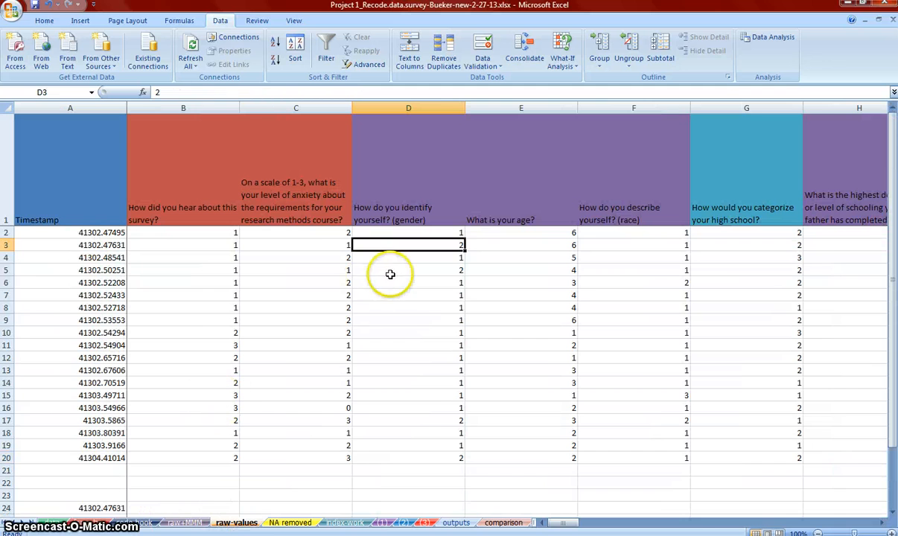
Clear the leftover timestamps below the survey data on the raw-values sheet by deleting the contents of cells A23:A28
{"action": "left_click", "coordinate": [395, 306]}
{"action": "left_click", "coordinate": [485, 312]}
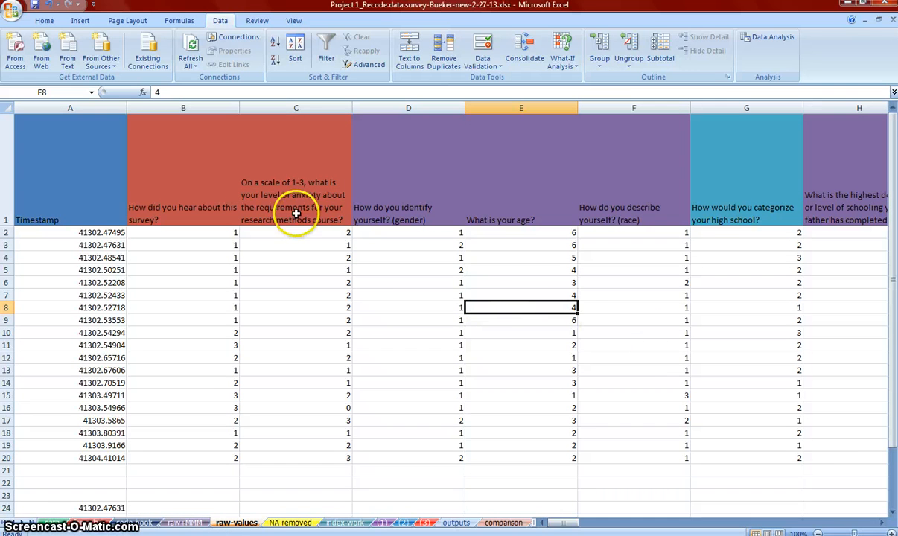
{"action": "left_click", "coordinate": [78, 22]}
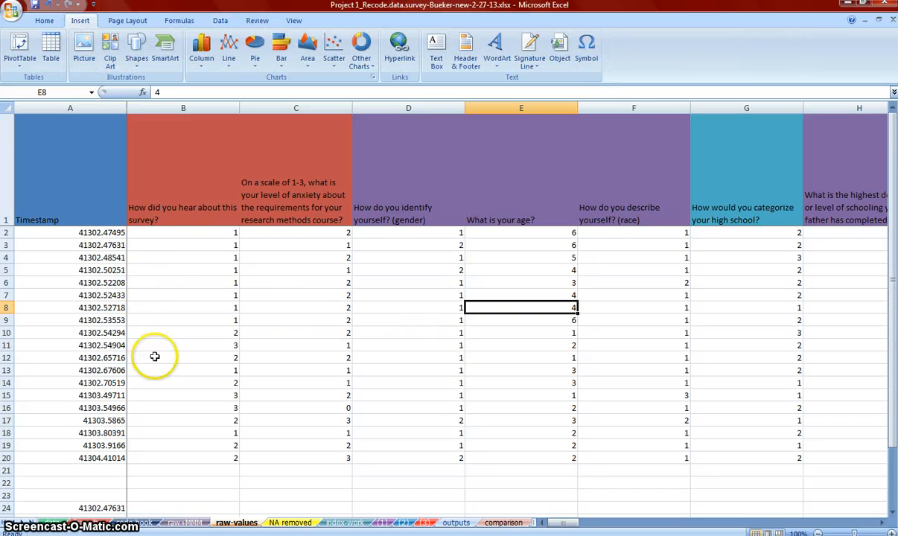
{"action": "scroll", "coordinate": [200, 355], "scroll_direction": "down", "scroll_amount": 3}
{"action": "scroll", "coordinate": [170, 385], "scroll_direction": "up", "scroll_amount": 2}
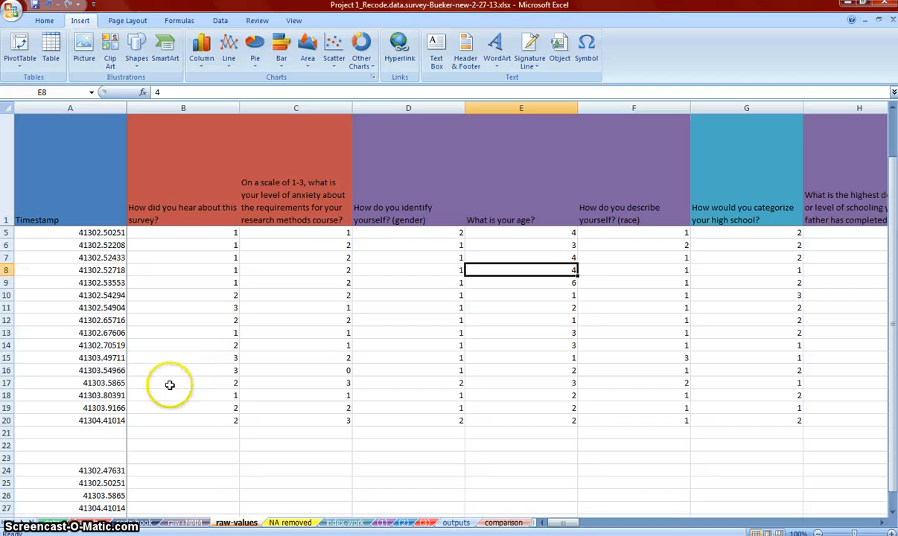
{"action": "scroll", "coordinate": [170, 384], "scroll_direction": "up", "scroll_amount": 1}
{"action": "scroll", "coordinate": [170, 386], "scroll_direction": "down", "scroll_amount": 3}
{"action": "scroll", "coordinate": [167, 387], "scroll_direction": "up", "scroll_amount": 2}
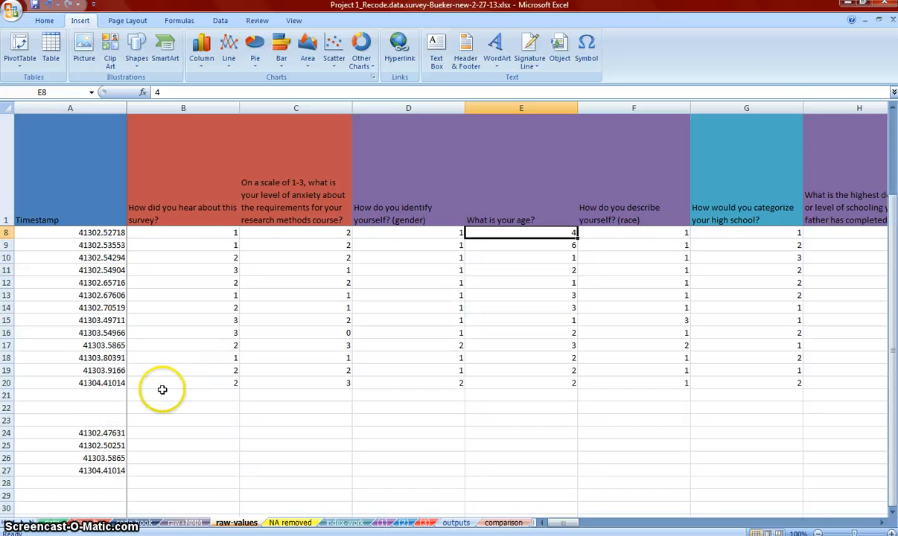
{"action": "scroll", "coordinate": [163, 390], "scroll_direction": "down", "scroll_amount": 2}
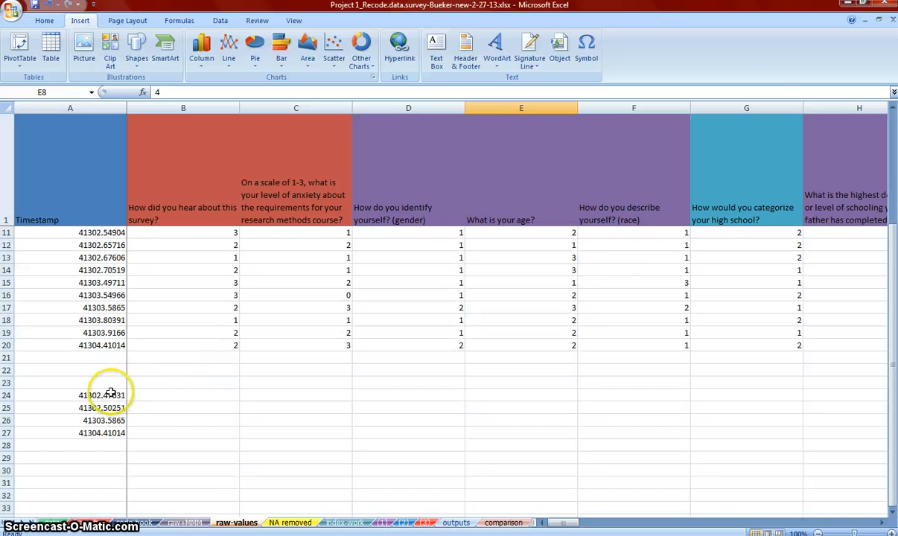
{"action": "left_click_drag", "start_coordinate": [110, 382], "coordinate": [90, 446]}
{"action": "key", "text": "Delete"}
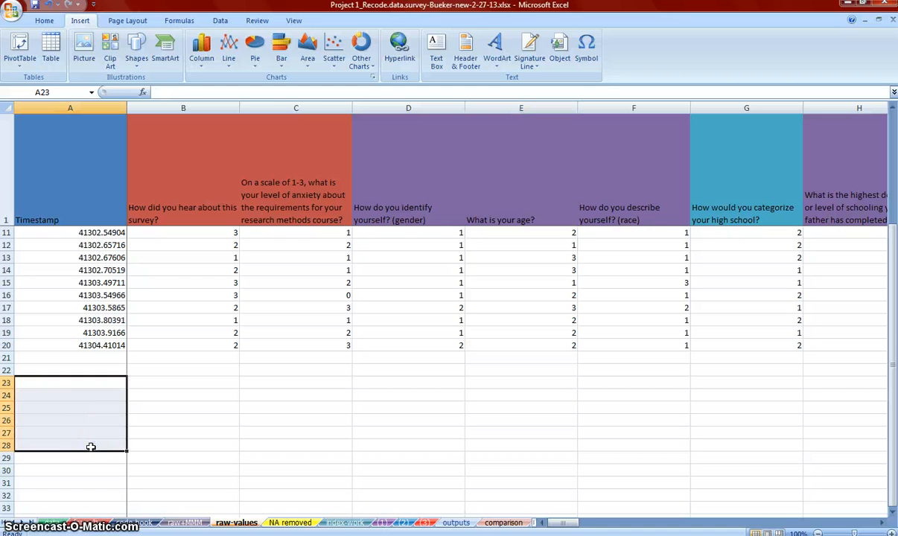
Create a PivotTable from the raw-values range A1:BT20 on a new worksheet
{"action": "scroll", "coordinate": [98, 437], "scroll_direction": "up", "scroll_amount": 3}
{"action": "left_click", "coordinate": [234, 408]}
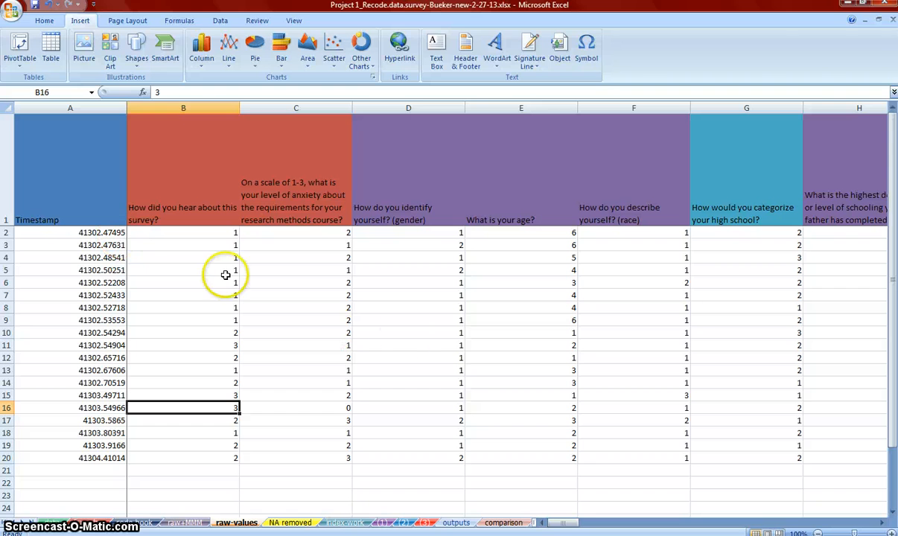
{"action": "left_click", "coordinate": [20, 46]}
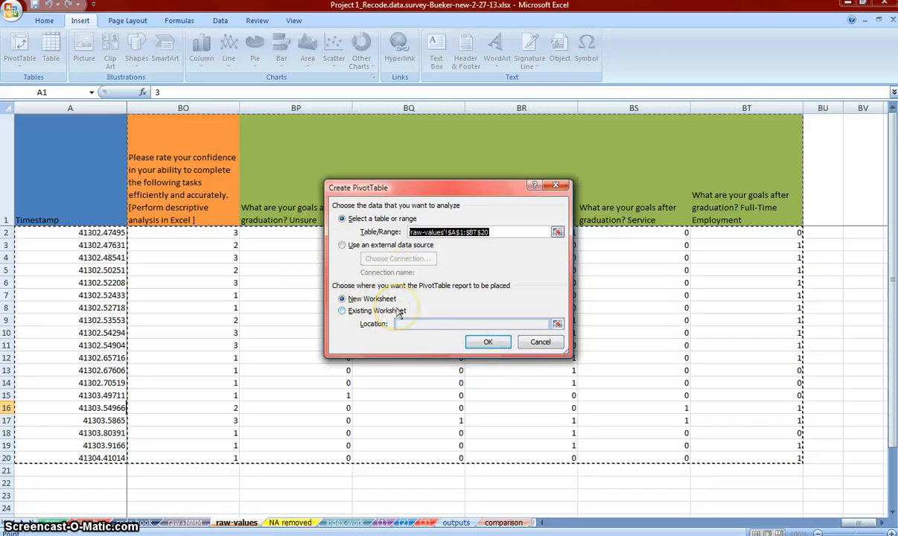
{"action": "left_click", "coordinate": [488, 342]}
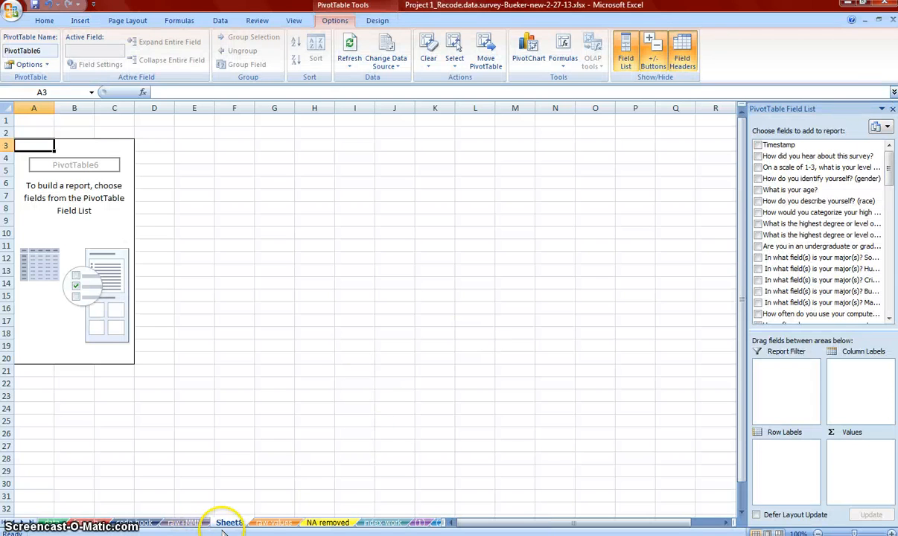
Rename the new PivotTable worksheet as raw-PT
{"action": "double_click", "coordinate": [230, 523]}
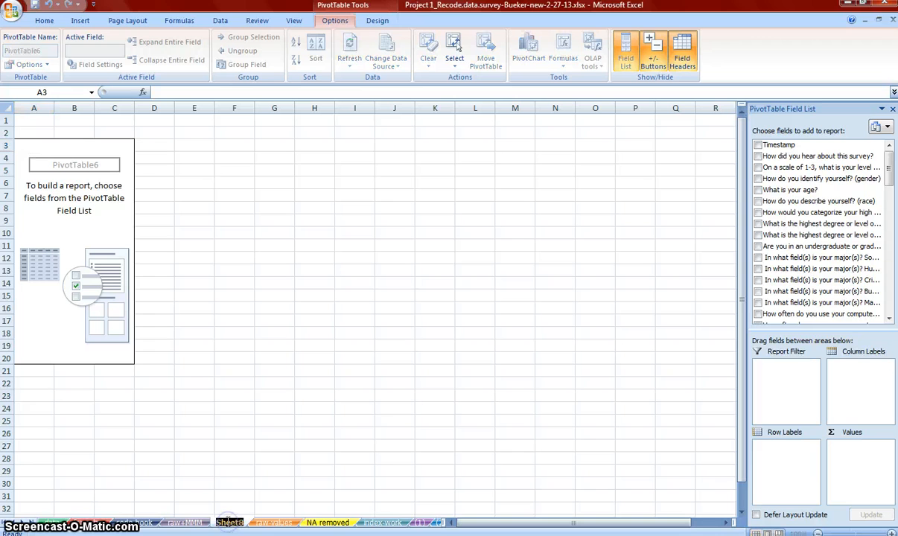
{"action": "type", "text": "raw"}
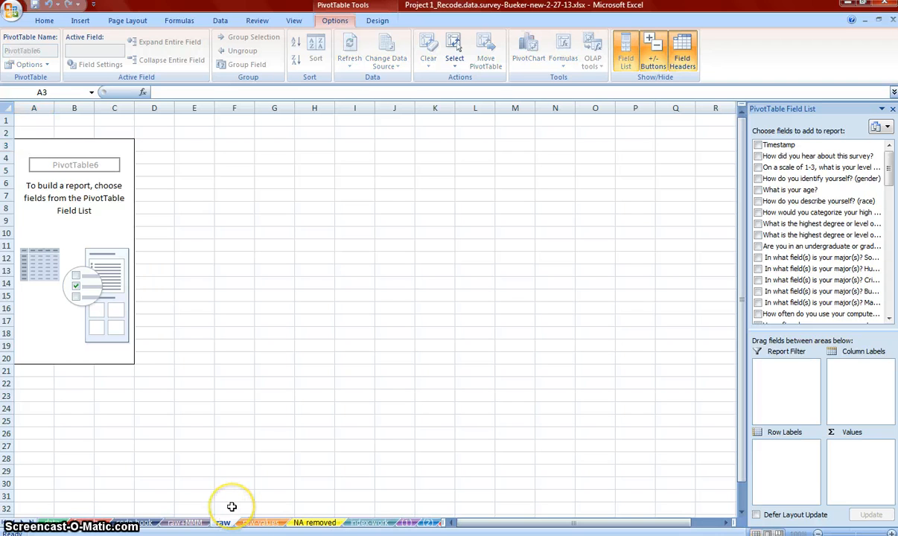
{"action": "type", "text": "-PT"}
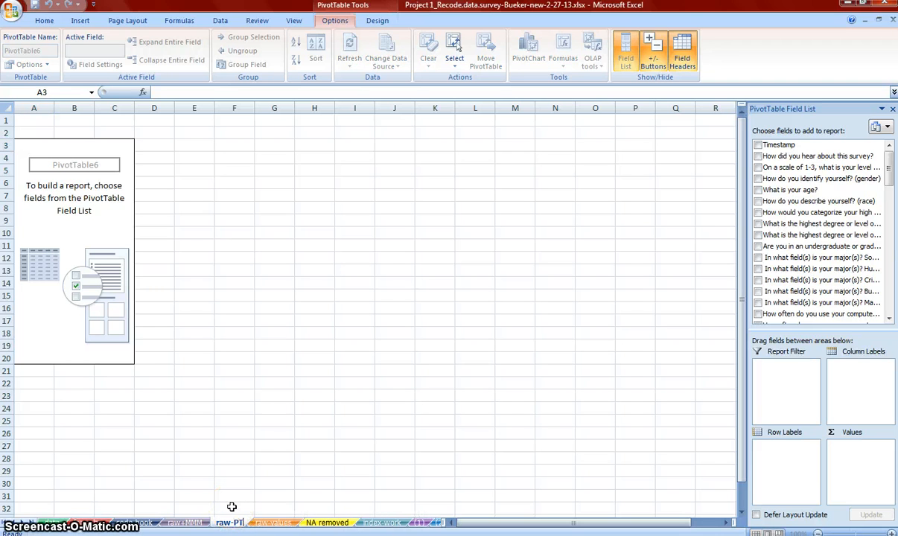
{"action": "left_click", "coordinate": [302, 442]}
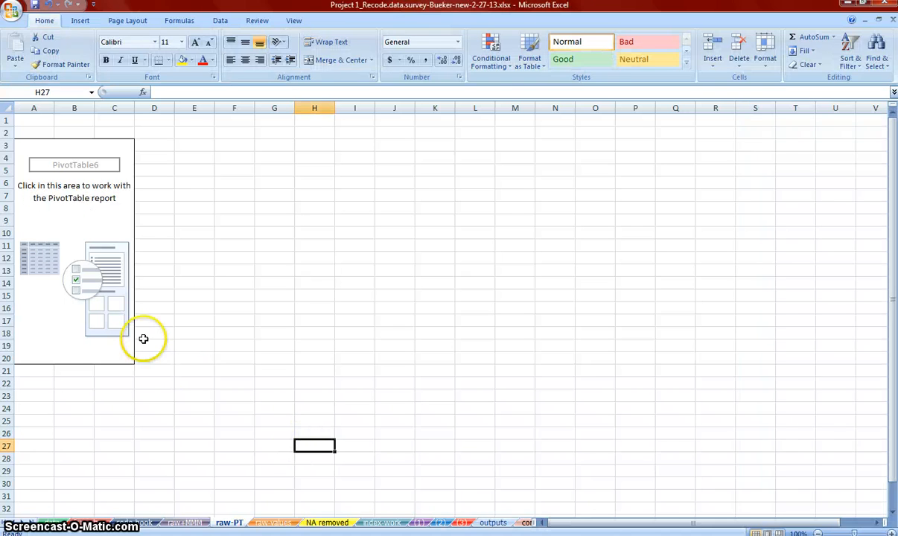
Add Timestamp and "How do you identify yourself? (gender)" to the PivotTable's row labels, with gender placed above Timestamp
{"action": "left_click", "coordinate": [109, 281]}
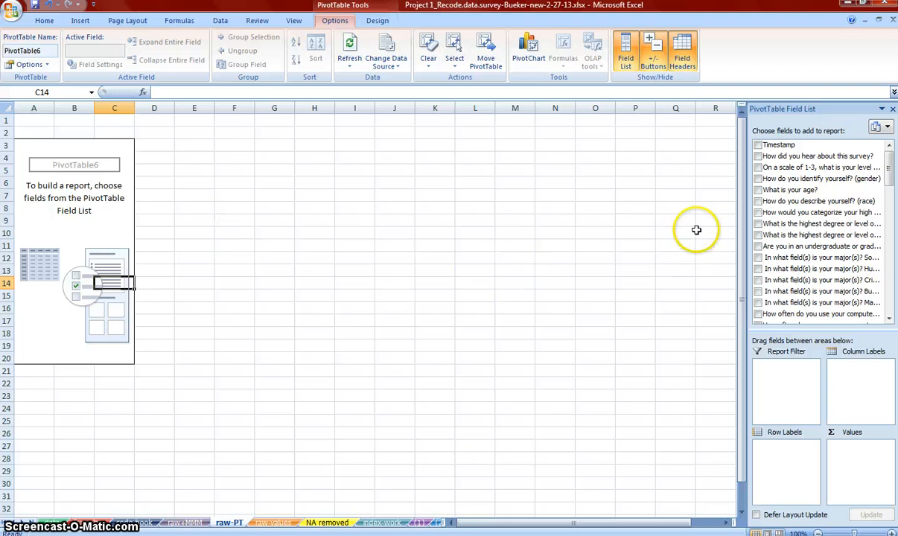
{"action": "left_click_drag", "start_coordinate": [787, 146], "coordinate": [785, 459]}
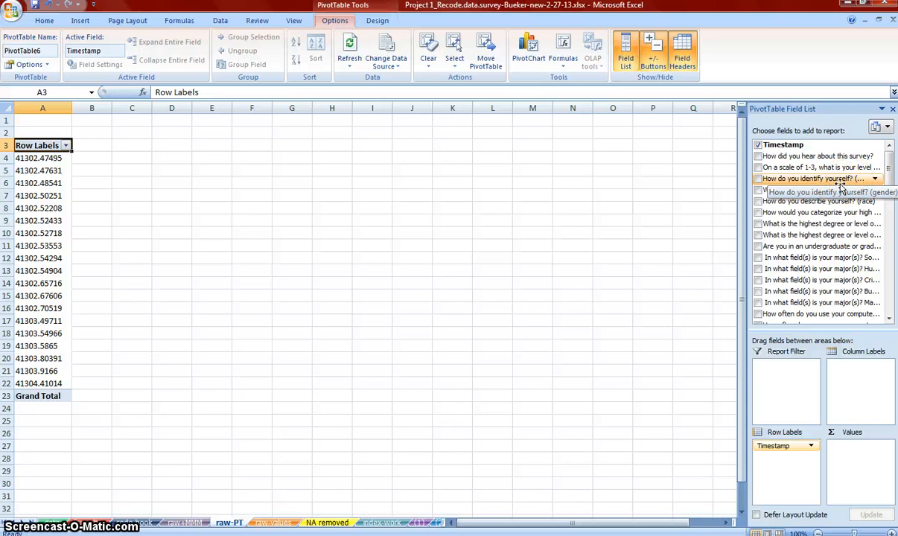
{"action": "left_click_drag", "start_coordinate": [791, 178], "coordinate": [799, 469]}
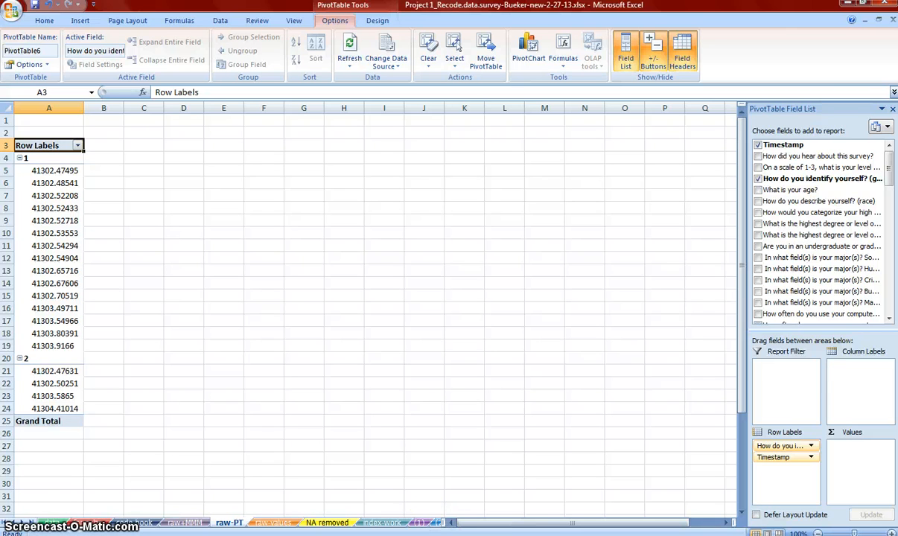
Review the original data sheet, the IF recode formulas and the code book's response codes
{"action": "left_click", "coordinate": [54, 523]}
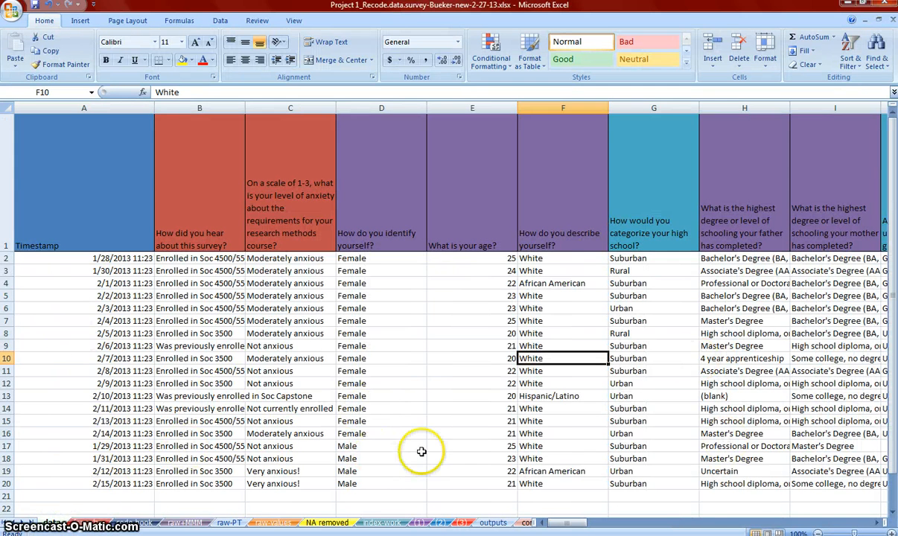
{"action": "left_click", "coordinate": [90, 524]}
{"action": "left_click", "coordinate": [264, 373]}
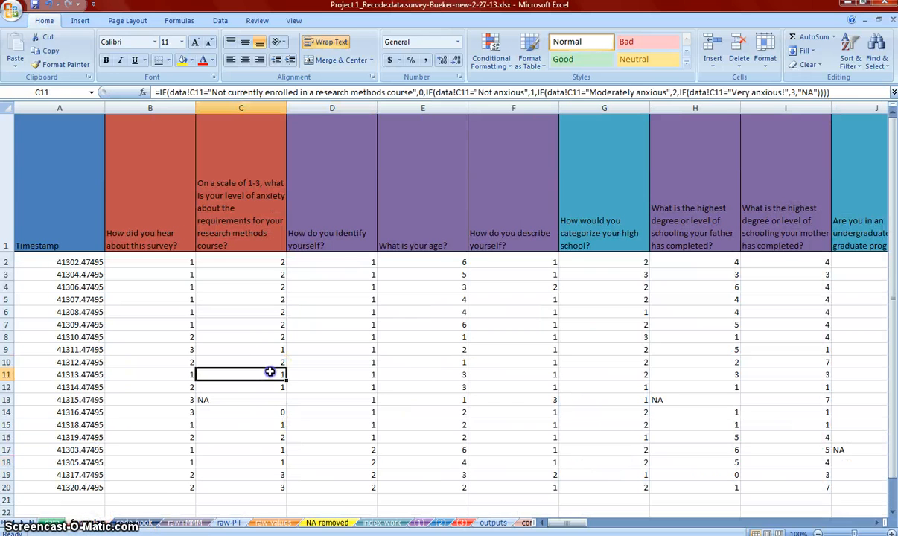
{"action": "left_click", "coordinate": [149, 524]}
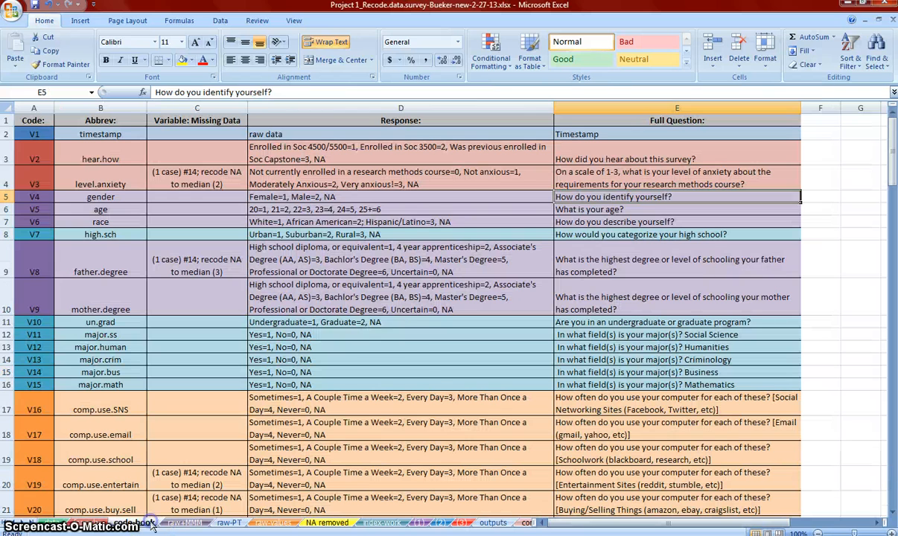
{"action": "left_click", "coordinate": [470, 329]}
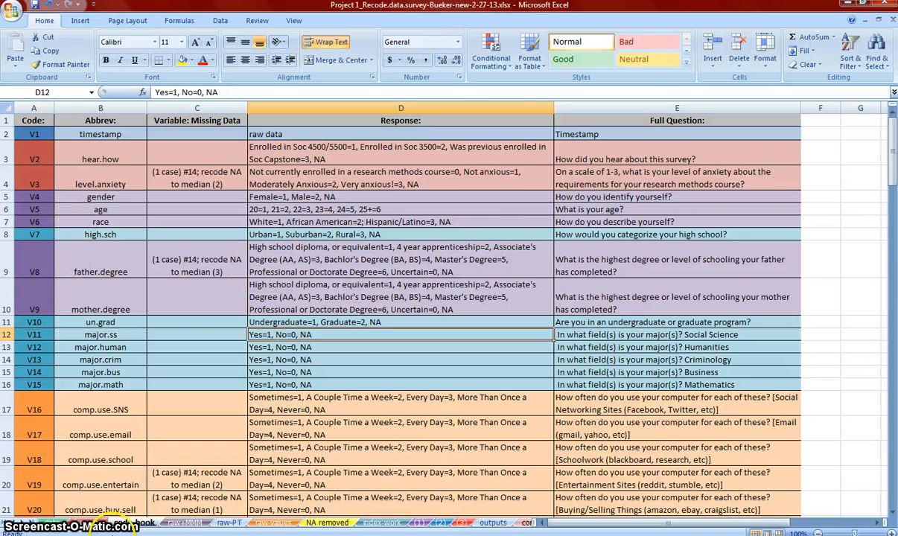
Examine the mean, median and mode formulas for "How did you hear about this survey?" on the raw+MMM sheet
{"action": "left_click", "coordinate": [178, 523]}
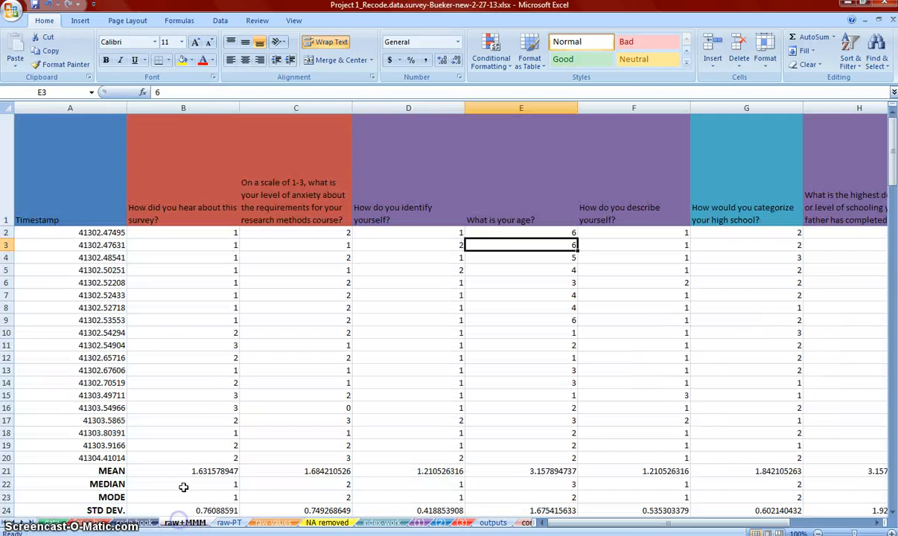
{"action": "scroll", "coordinate": [223, 387], "scroll_direction": "down", "scroll_amount": 1}
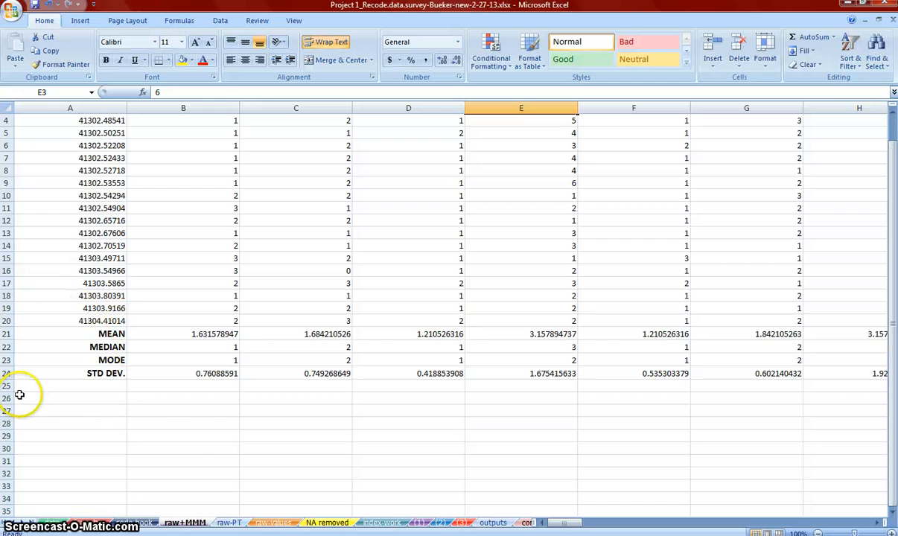
{"action": "left_click", "coordinate": [183, 338]}
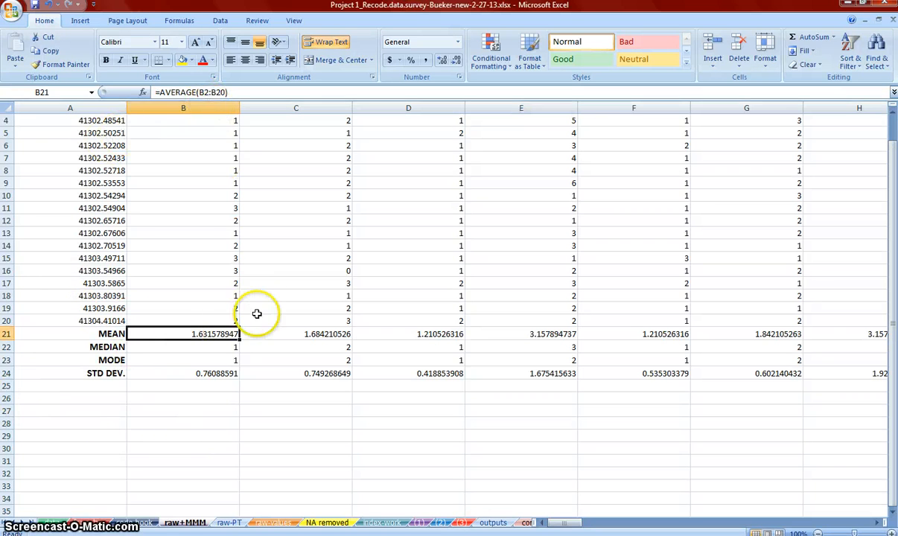
{"action": "scroll", "coordinate": [257, 312], "scroll_direction": "up", "scroll_amount": 1}
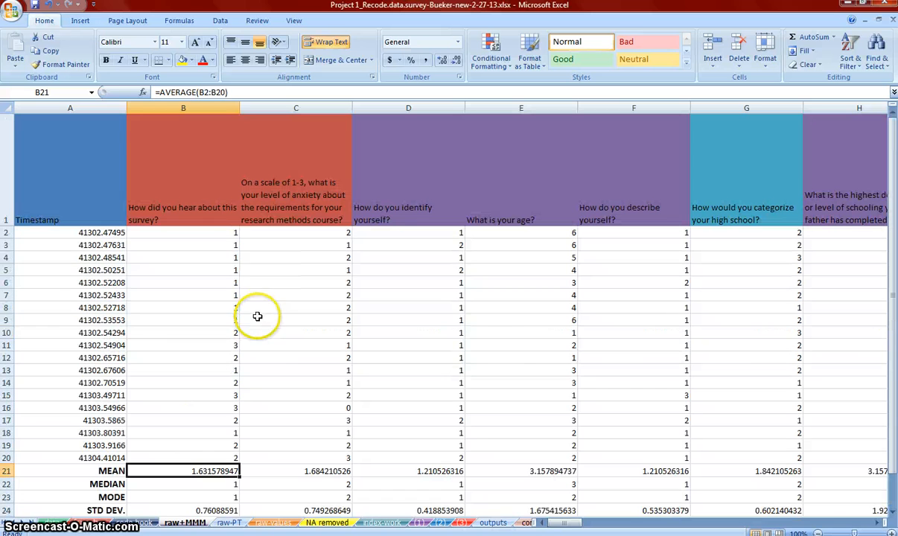
{"action": "double_click", "coordinate": [207, 469]}
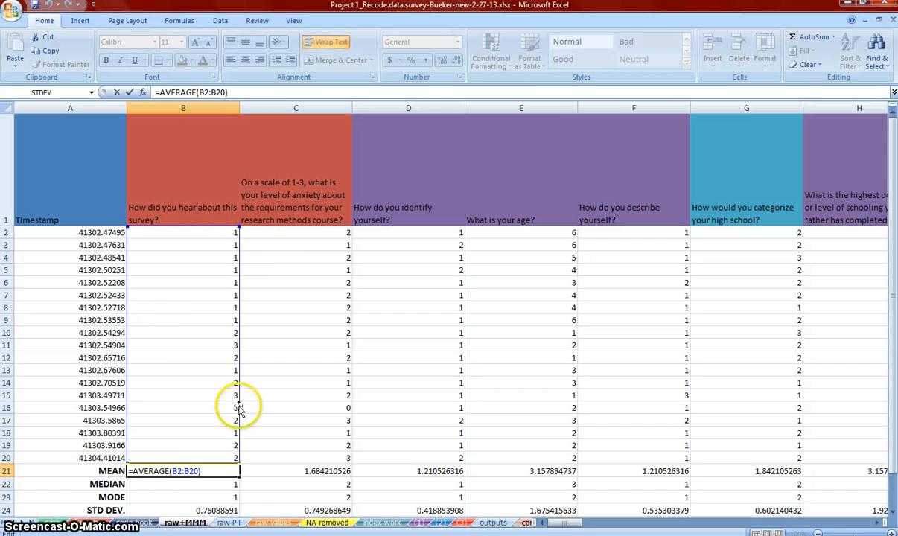
{"action": "key", "text": "Return"}
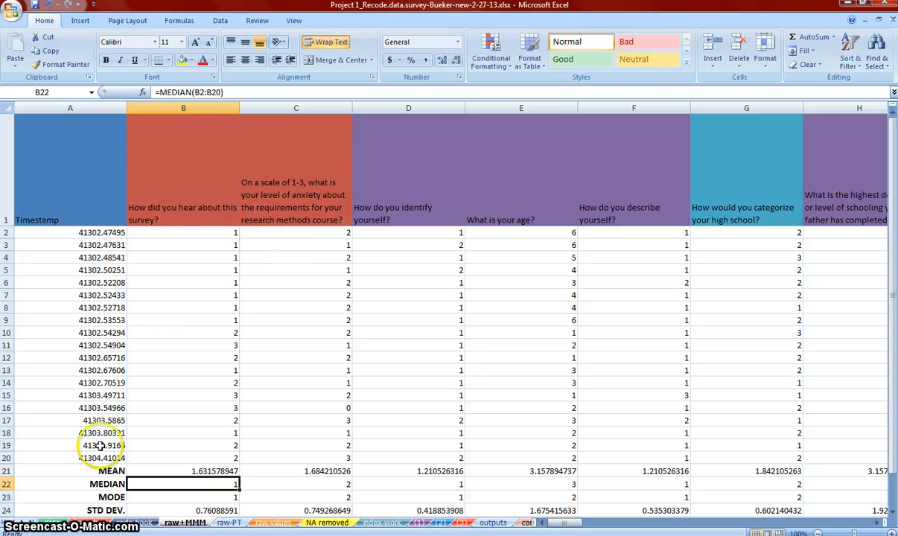
{"action": "left_click", "coordinate": [196, 471]}
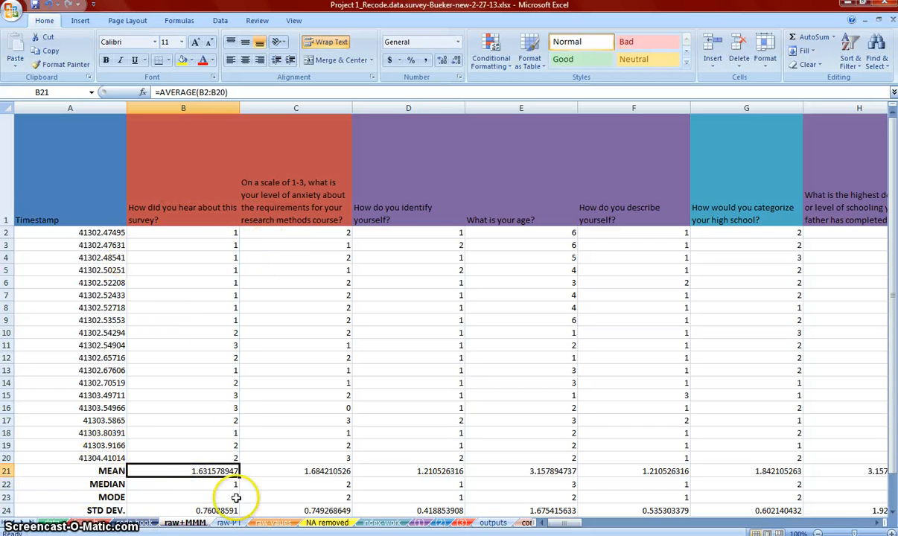
{"action": "left_click", "coordinate": [227, 495]}
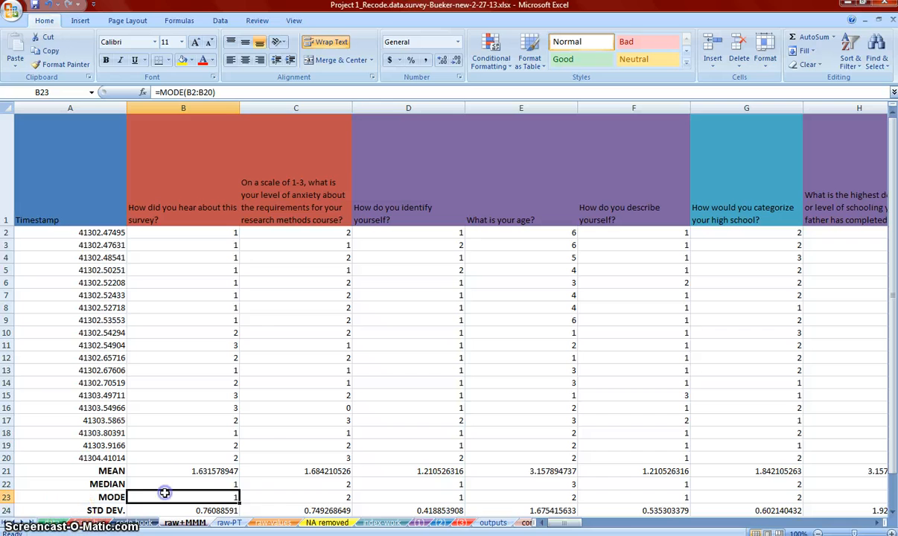
Look across the other survey question columns and their summary statistics on the raw+MMM sheet, returning to the first column
{"action": "left_click", "coordinate": [259, 454]}
{"action": "key", "text": "Right"}
{"action": "key", "text": "Right"}
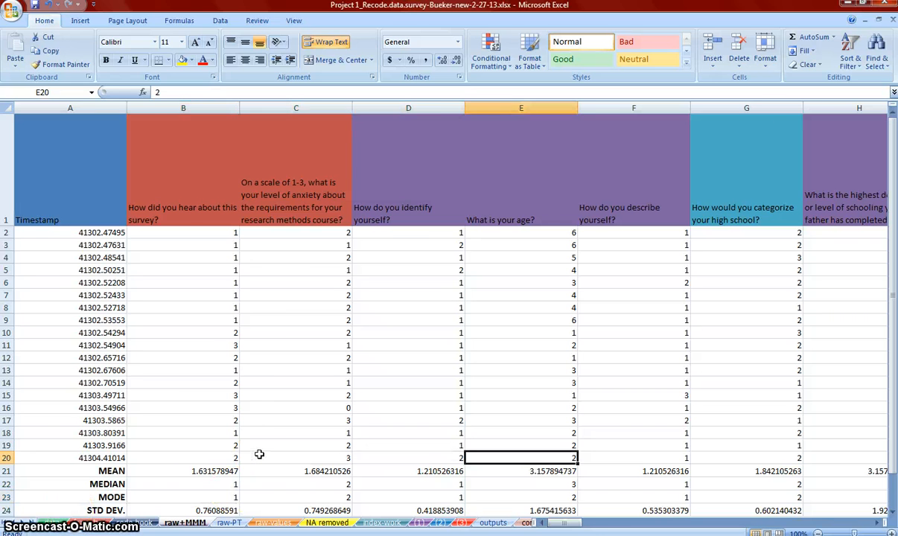
{"action": "key", "text": "Right"}
{"action": "key", "text": "Right"}
{"action": "key", "text": "Right"}
{"action": "key", "text": "Right"}
{"action": "key", "text": "Right"}
{"action": "key", "text": "Right"}
{"action": "key", "text": "Right"}
{"action": "key", "text": "Left"}
{"action": "key", "text": "Left"}
{"action": "key", "text": "Left"}
{"action": "key", "text": "Left"}
{"action": "key", "text": "Left"}
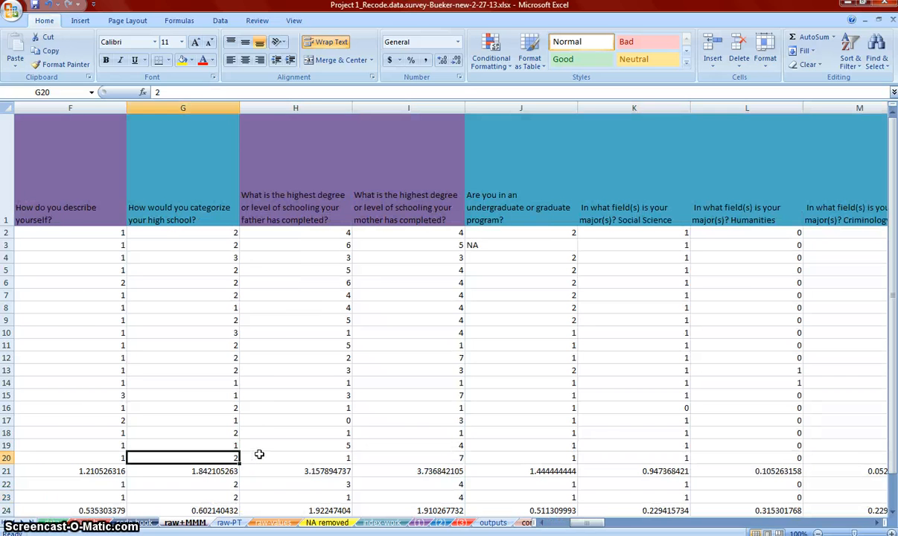
{"action": "key", "text": "Home"}
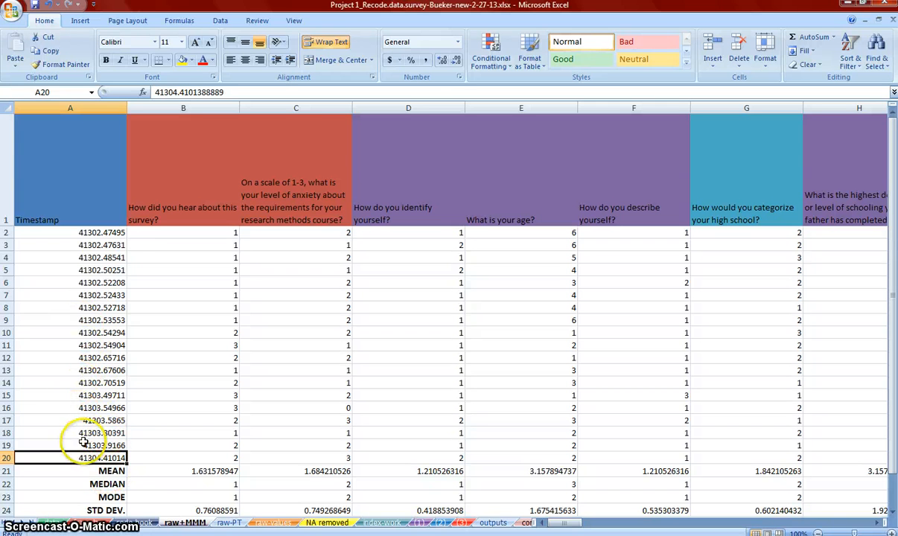
Select cells A20:A24 on the raw+MMM sheet, covering the mean, median, mode and standard deviation labels
{"action": "left_click", "coordinate": [108, 333]}
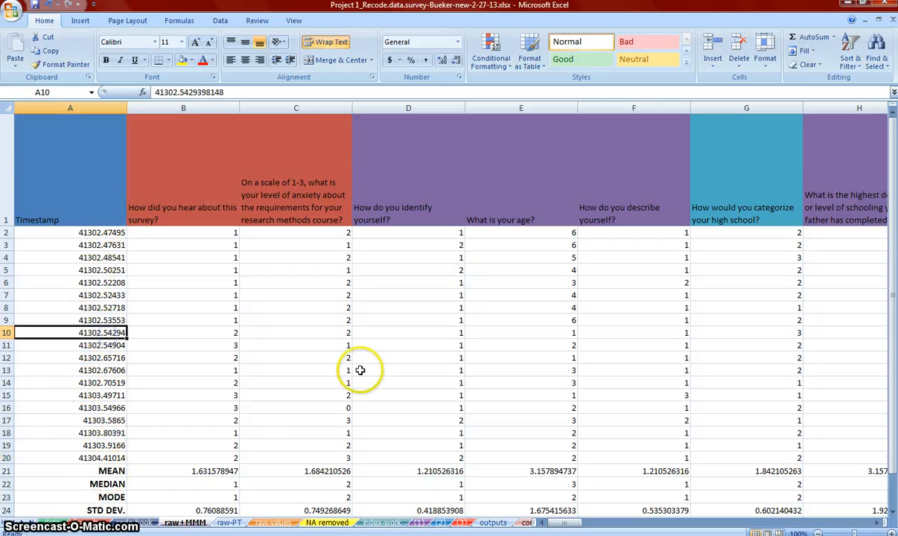
{"action": "left_click", "coordinate": [211, 332]}
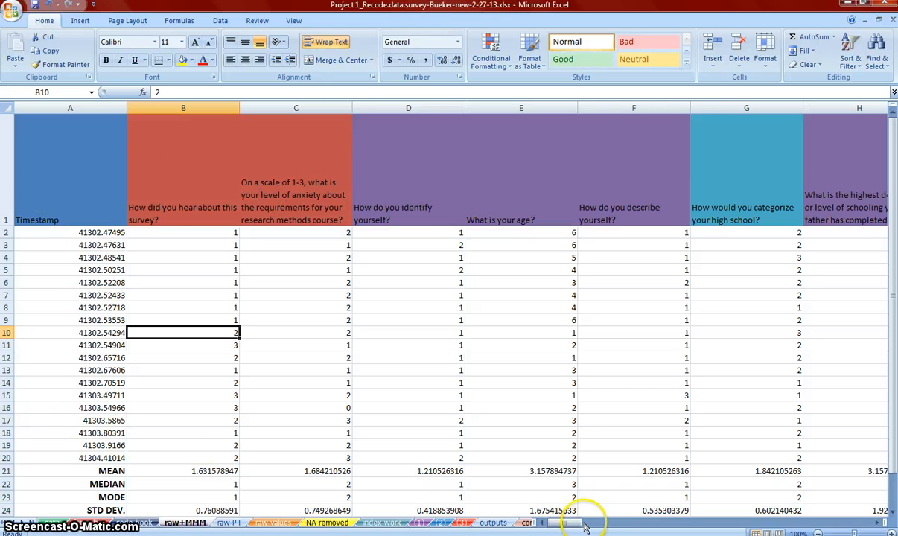
{"action": "left_click_drag", "start_coordinate": [577, 525], "coordinate": [524, 495]}
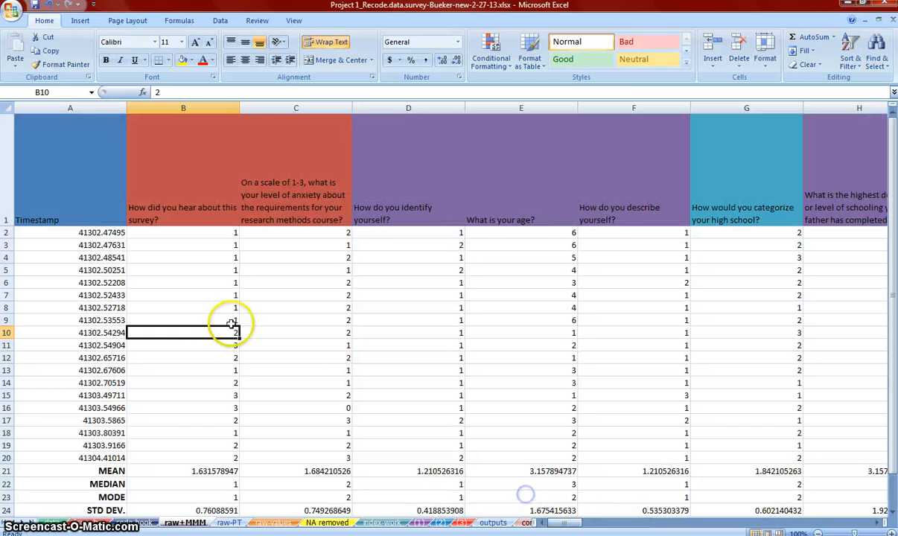
{"action": "left_click_drag", "start_coordinate": [56, 457], "coordinate": [82, 508]}
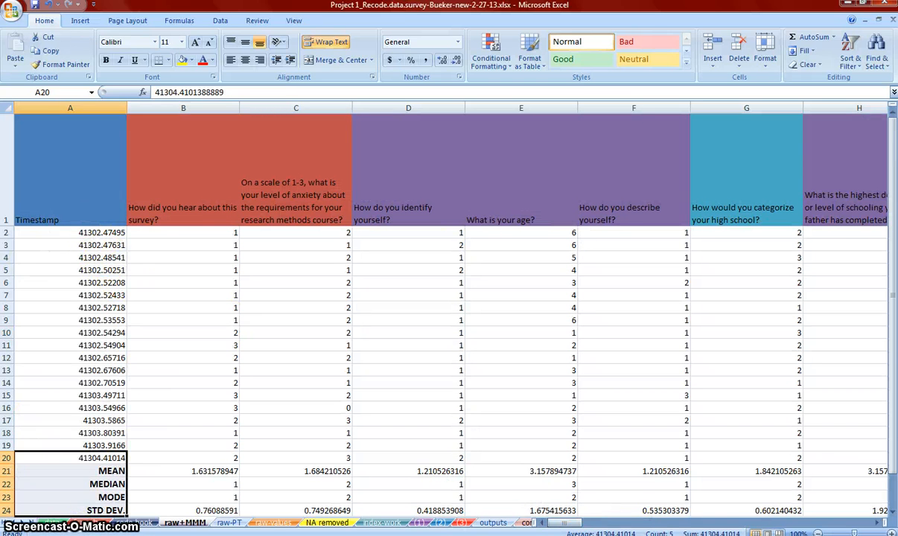
Select the timestamp column together with its statistics labels, cells A1:A24, on the raw+MMM sheet
{"action": "left_click_drag", "start_coordinate": [73, 222], "coordinate": [75, 368]}
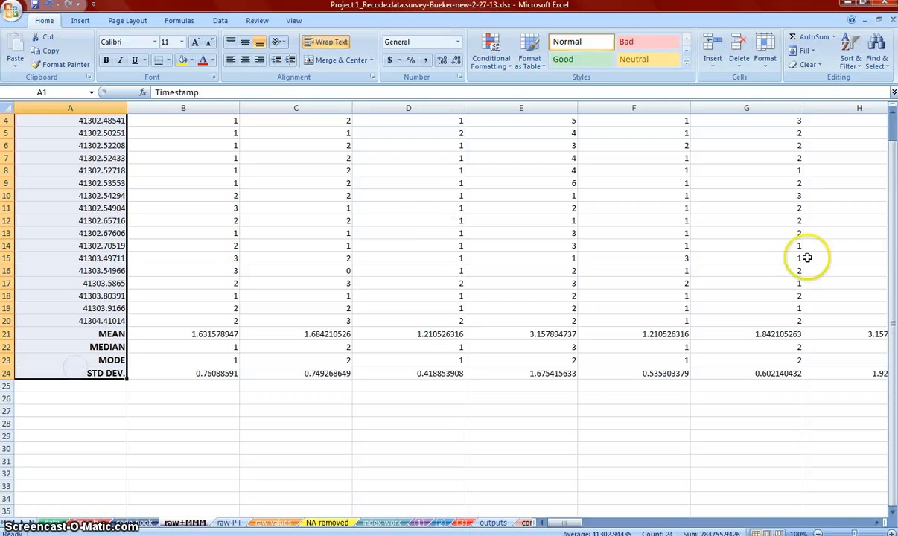
{"action": "scroll", "coordinate": [91, 394], "scroll_direction": "up", "scroll_amount": 1}
{"action": "left_click", "coordinate": [170, 393]}
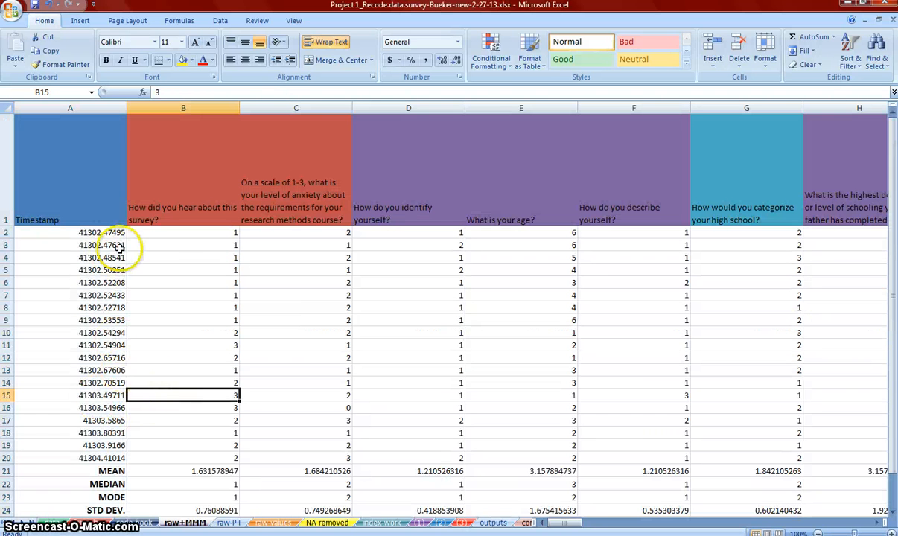
Select cell B2 and look at the available Freeze Panes options
{"action": "left_click", "coordinate": [146, 234]}
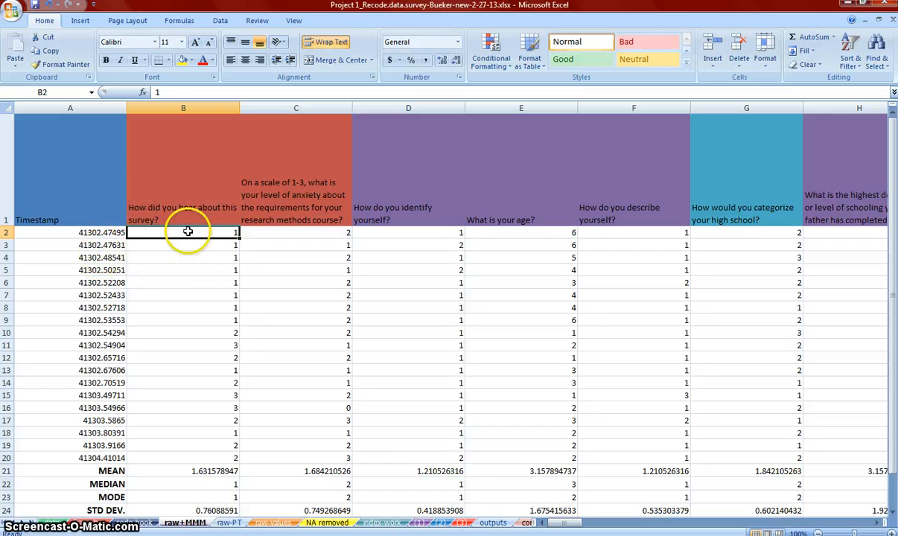
{"action": "left_click", "coordinate": [256, 21]}
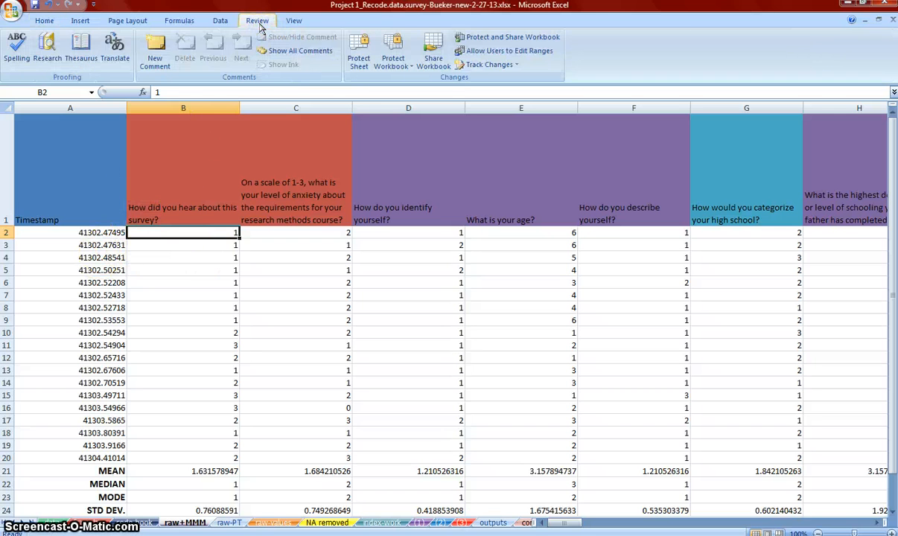
{"action": "left_click", "coordinate": [295, 21]}
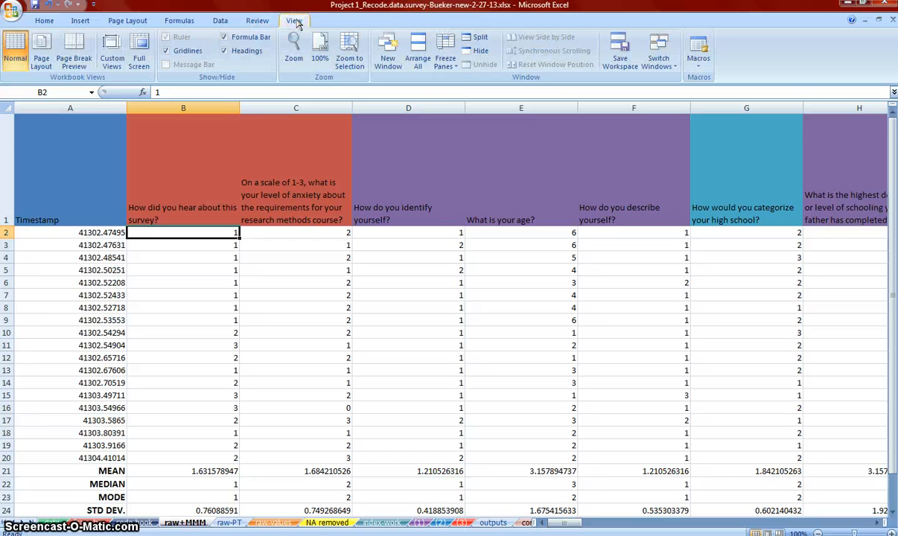
{"action": "left_click", "coordinate": [445, 65]}
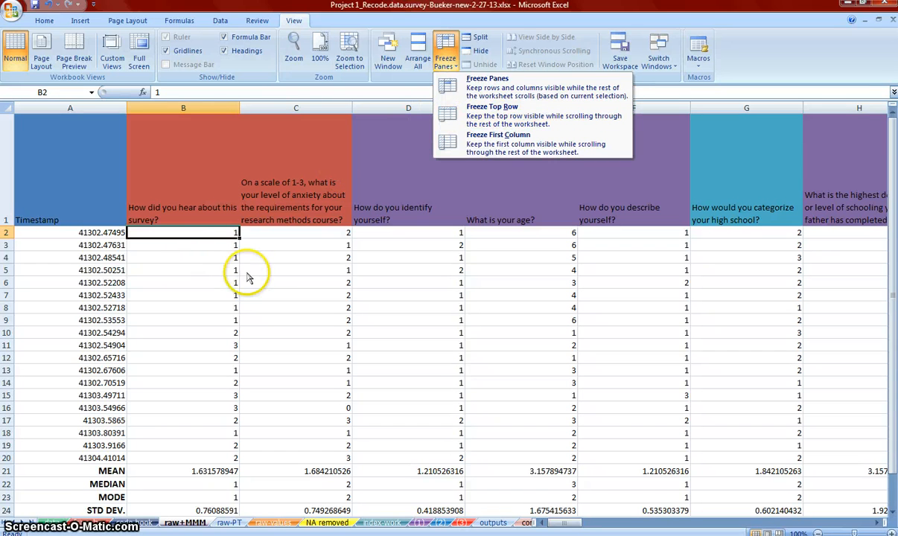
{"action": "left_click", "coordinate": [287, 275]}
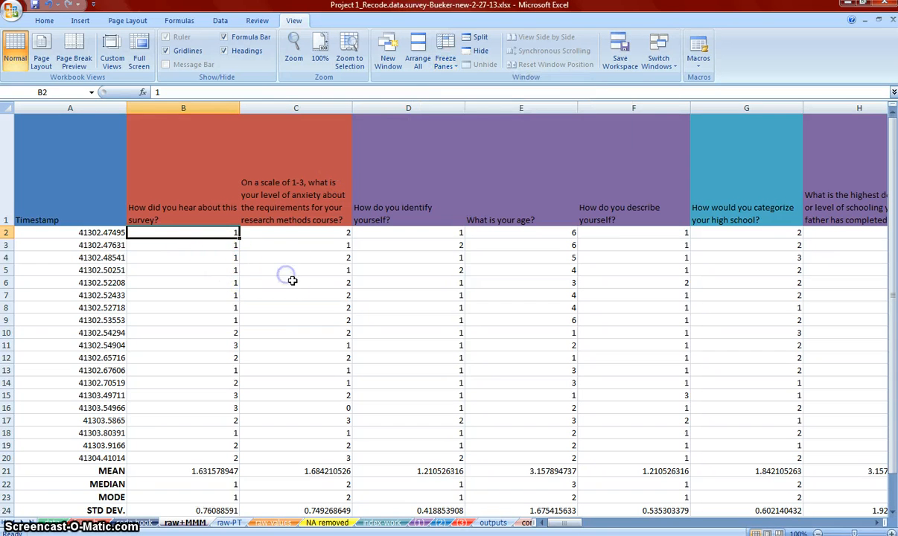
Freeze the panes at cell C7 and remove the freeze again
{"action": "left_click", "coordinate": [298, 293]}
{"action": "left_click", "coordinate": [444, 61]}
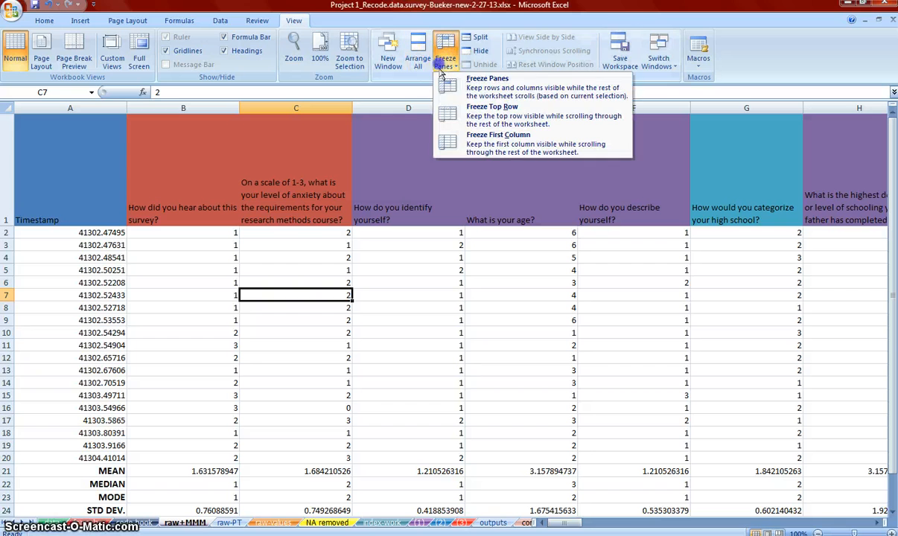
{"action": "left_click", "coordinate": [468, 88]}
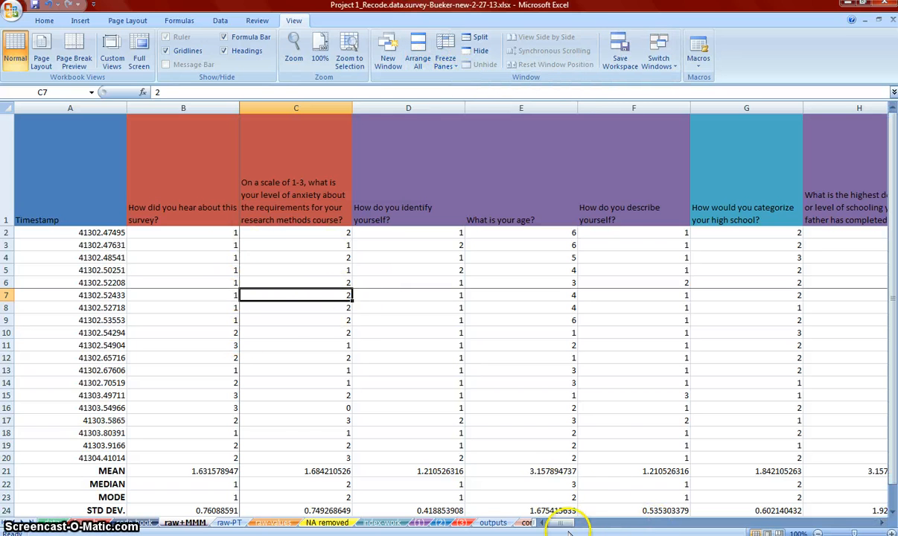
{"action": "mouse_move", "coordinate": [568, 525]}
{"action": "left_mouse_down"}
{"action": "mouse_move", "coordinate": [604, 521]}
{"action": "mouse_move", "coordinate": [567, 521]}
{"action": "left_mouse_up"}
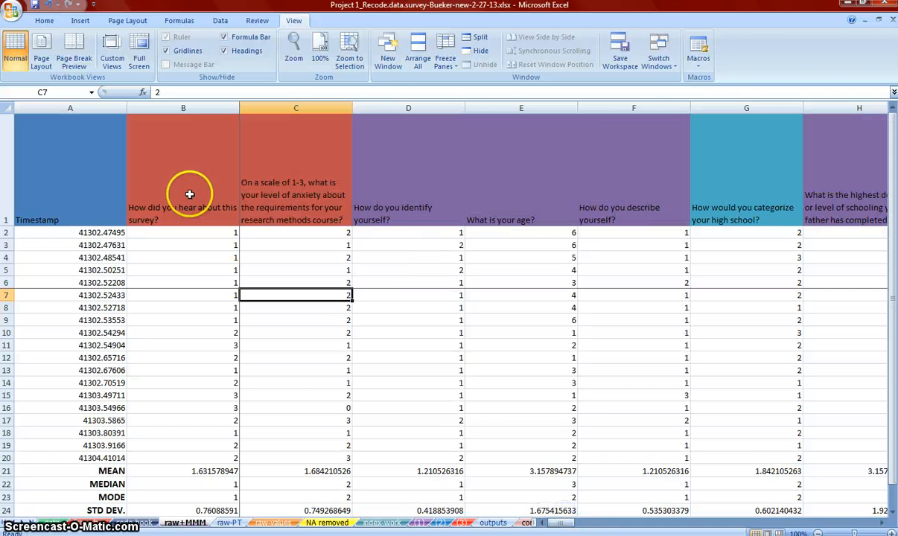
{"action": "left_click", "coordinate": [444, 62]}
{"action": "left_click", "coordinate": [490, 84]}
{"action": "left_click", "coordinate": [389, 341]}
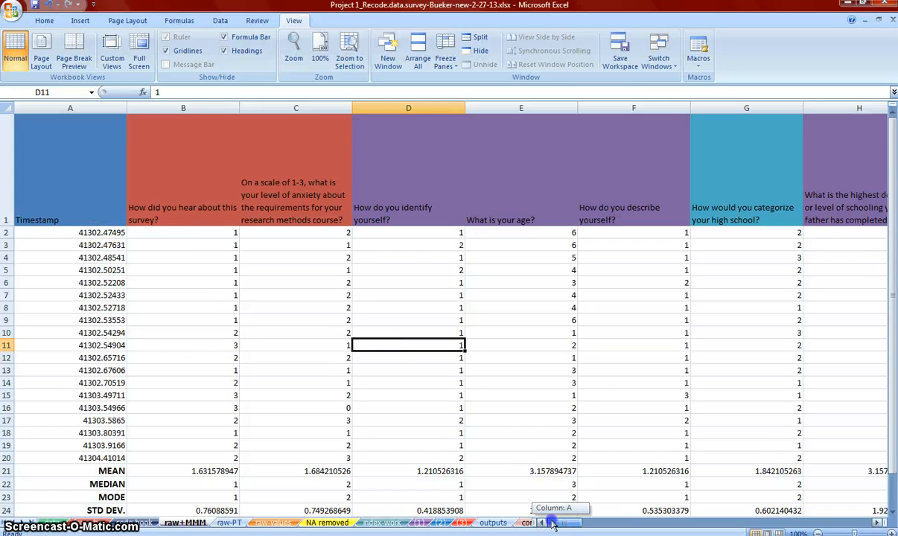
Freeze the panes at cell B2 so the question header row and the timestamp column stay in view
{"action": "left_click", "coordinate": [165, 232]}
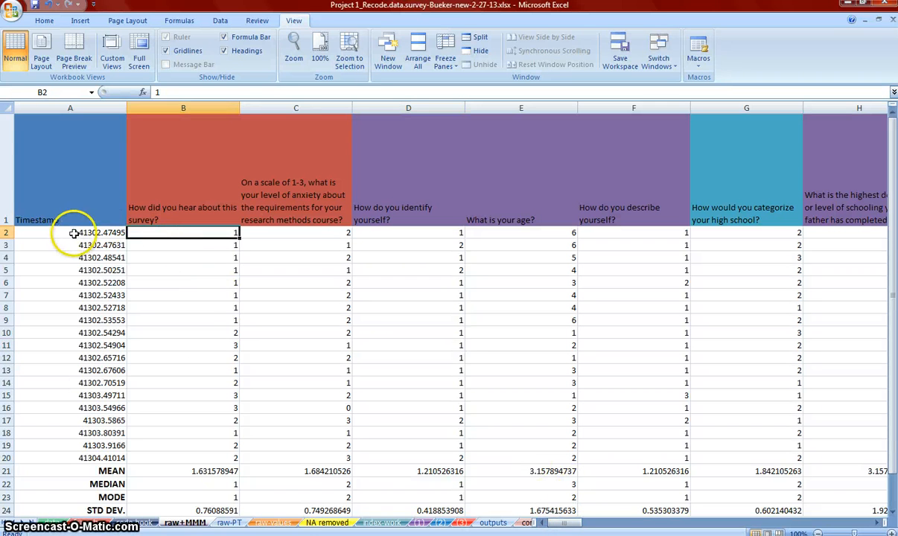
{"action": "left_click", "coordinate": [442, 46]}
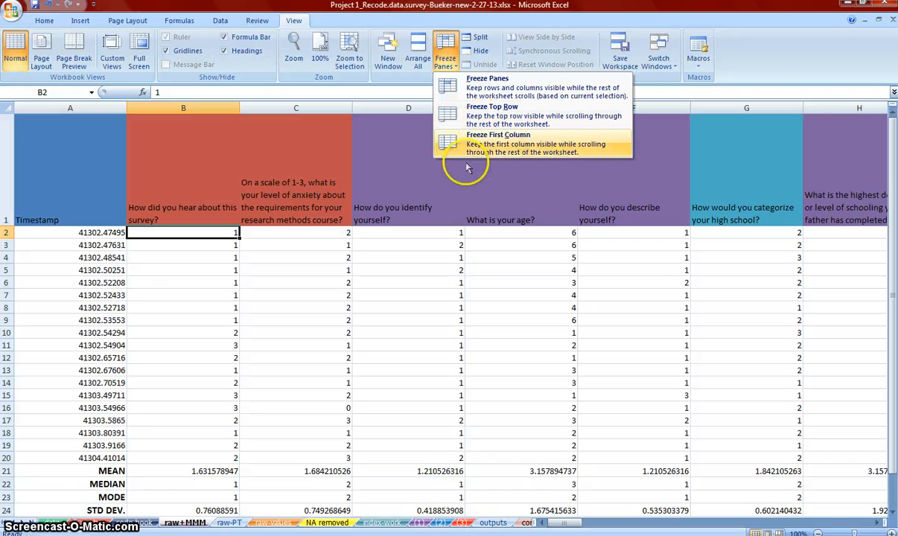
{"action": "left_click", "coordinate": [488, 79]}
Look down to the summary rows and across to the computer-use questions, checking the mean in S21 and the mode in R23
{"action": "left_click", "coordinate": [544, 498]}
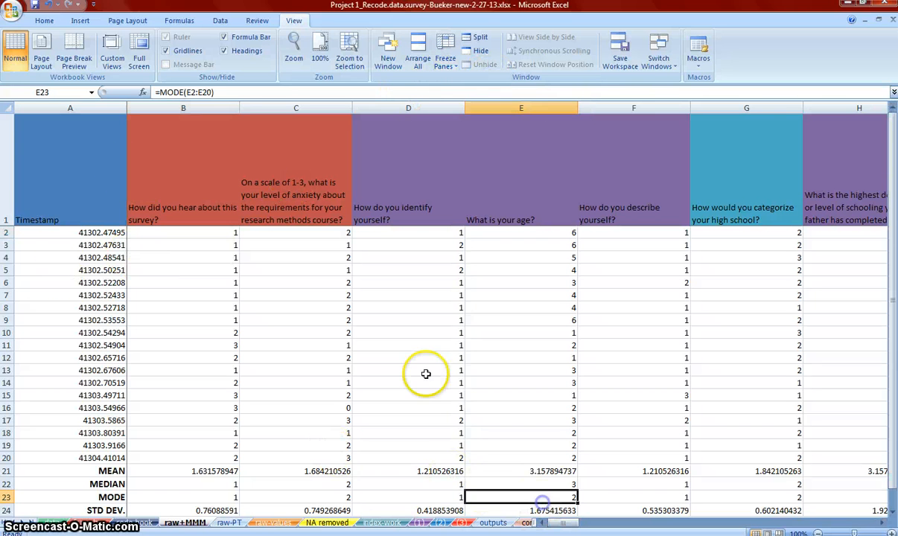
{"action": "scroll", "coordinate": [349, 361], "scroll_direction": "down", "scroll_amount": 2}
{"action": "left_click", "coordinate": [331, 358]}
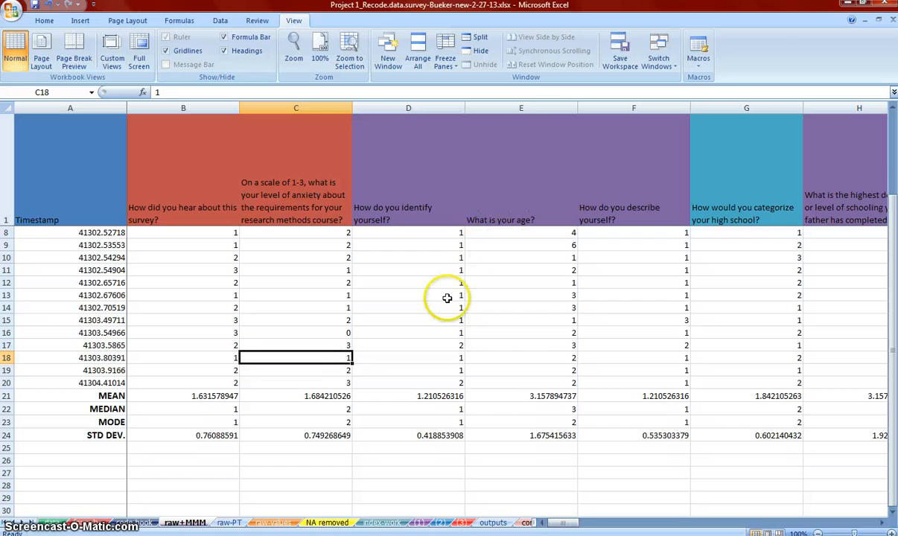
{"action": "key", "text": "Right"}
{"action": "key", "text": "Right"}
{"action": "key", "text": "Right"}
{"action": "key", "text": "Right"}
{"action": "key", "text": "Right"}
{"action": "key", "text": "Right"}
{"action": "key", "text": "Right"}
{"action": "key", "text": "Right"}
{"action": "key", "text": "Right"}
{"action": "key", "text": "Right"}
{"action": "key", "text": "Right"}
{"action": "key", "text": "Right"}
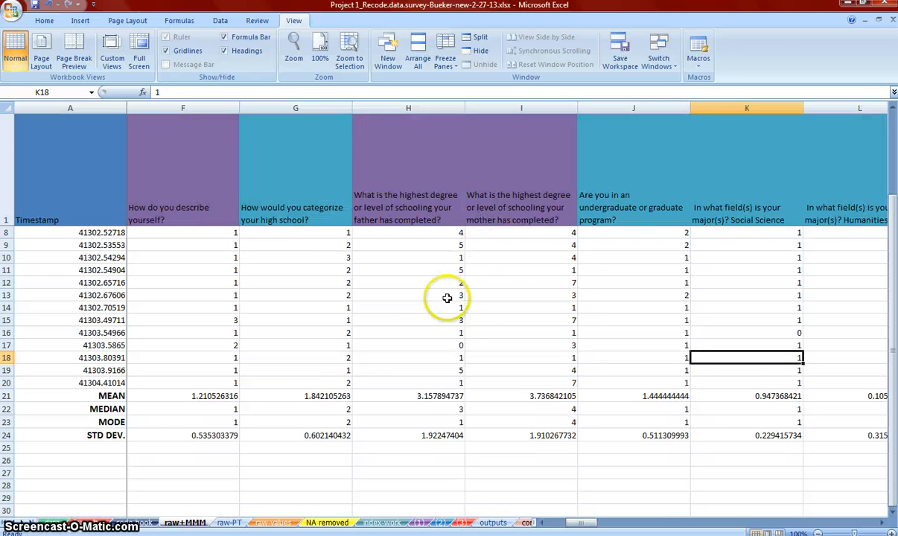
{"action": "key", "text": "Right"}
{"action": "key", "text": "Right"}
{"action": "key", "text": "Right"}
{"action": "key", "text": "Right"}
{"action": "key", "text": "Right"}
{"action": "key", "text": "Right"}
{"action": "key", "text": "Right"}
{"action": "key", "text": "Right"}
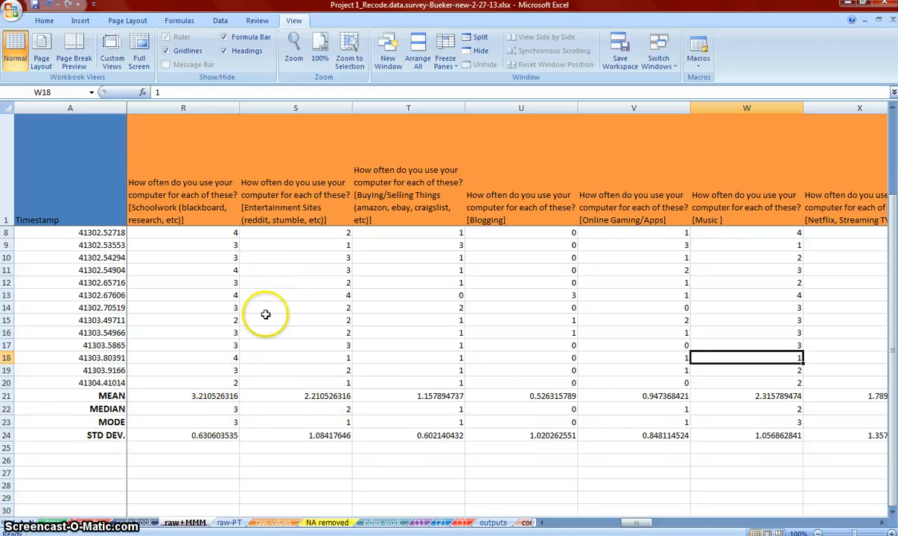
{"action": "left_click", "coordinate": [315, 393]}
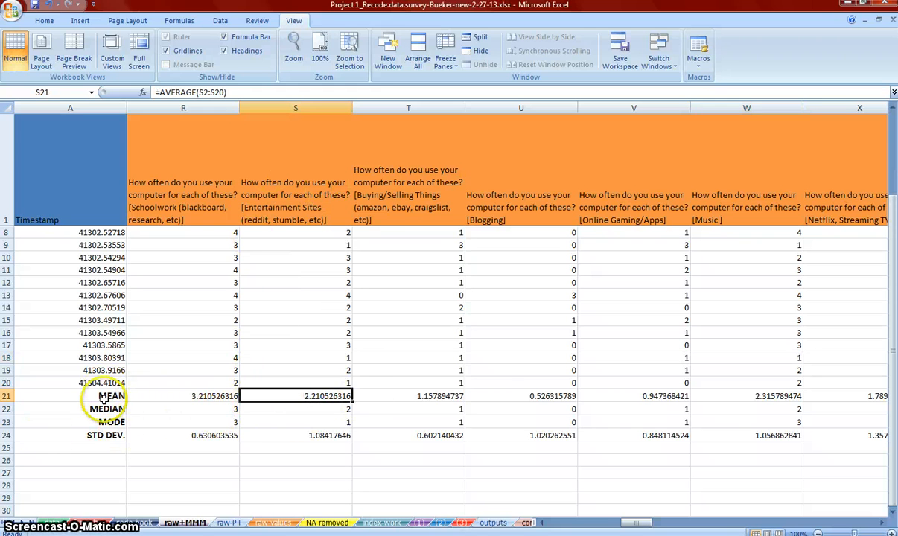
{"action": "left_click", "coordinate": [175, 421]}
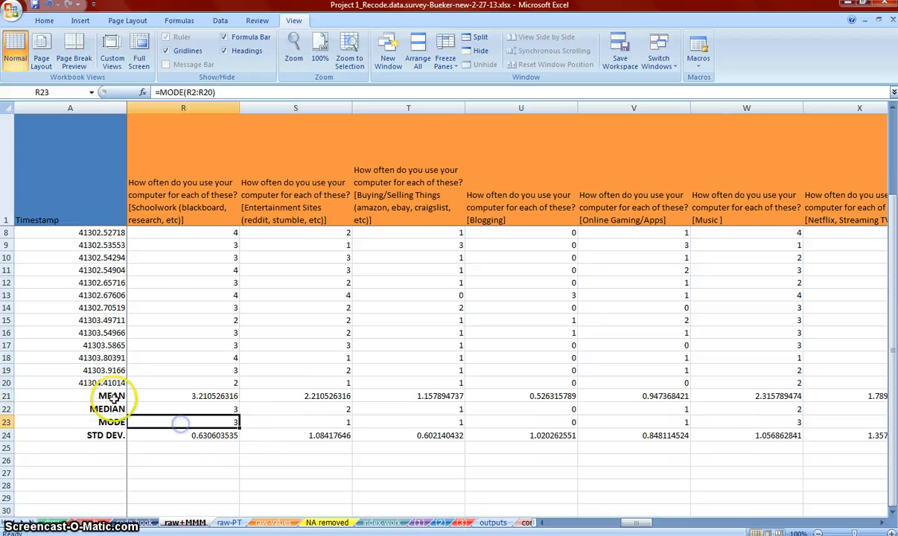
Look across the raw+MMM sheet to the research methods questions and return to the first questions' summary statistics
{"action": "left_click_drag", "start_coordinate": [637, 521], "coordinate": [473, 518]}
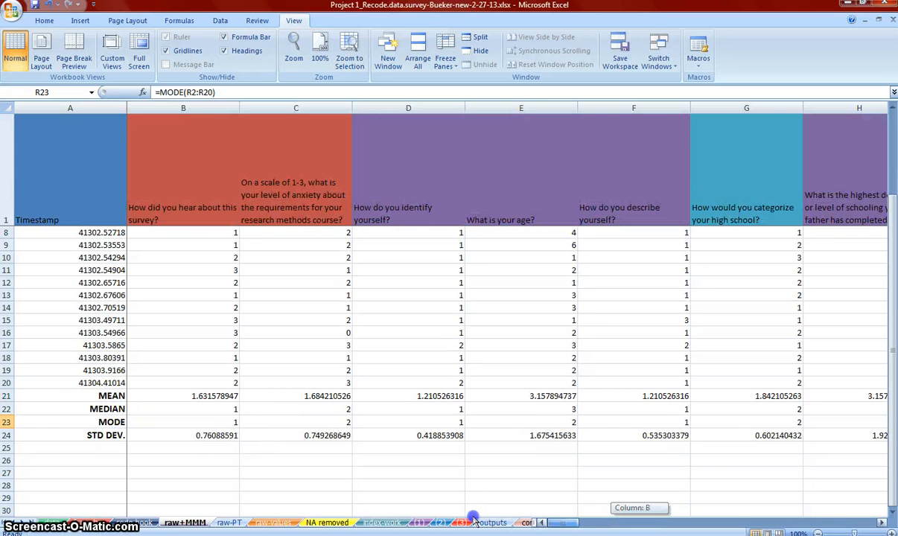
{"action": "left_click_drag", "start_coordinate": [577, 513], "coordinate": [745, 502]}
{"action": "scroll", "coordinate": [507, 436], "scroll_direction": "up", "scroll_amount": 2}
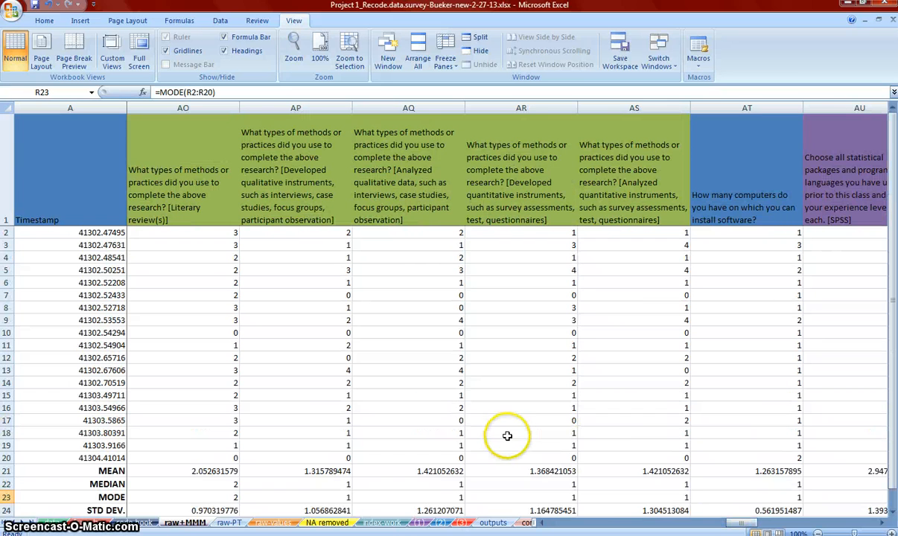
{"action": "left_click_drag", "start_coordinate": [738, 525], "coordinate": [554, 524]}
{"action": "scroll", "coordinate": [415, 423], "scroll_direction": "down", "scroll_amount": 1}
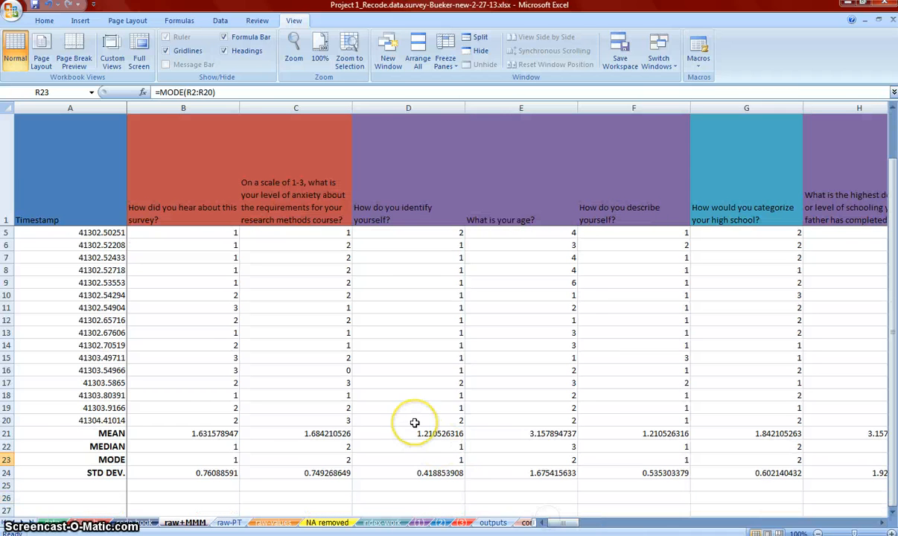